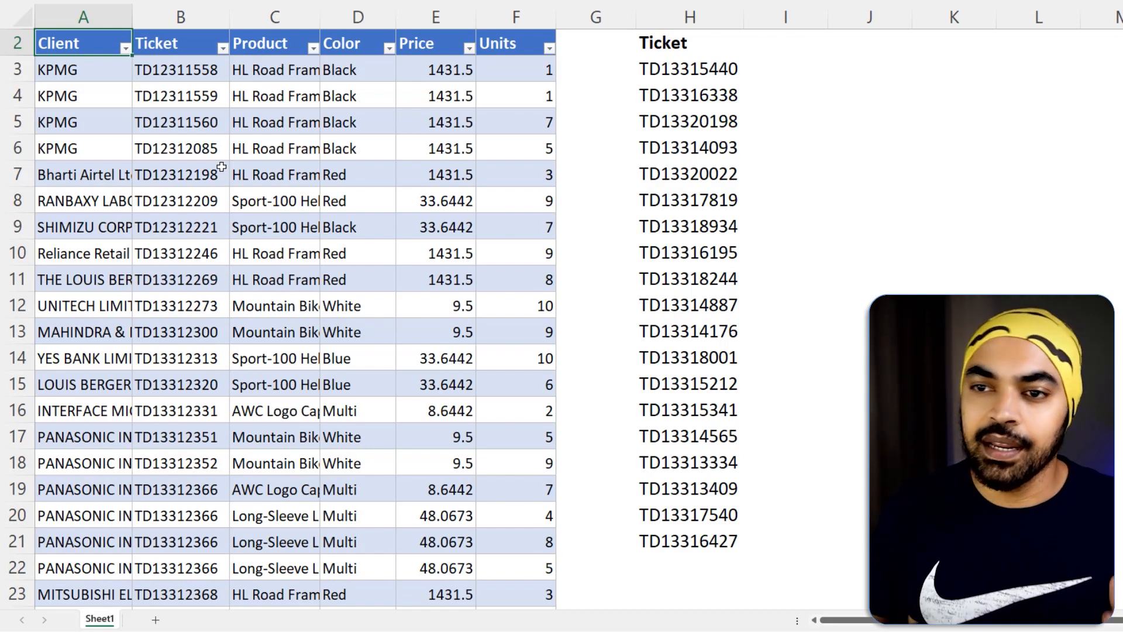
scroll(223, 165, "up", 1)
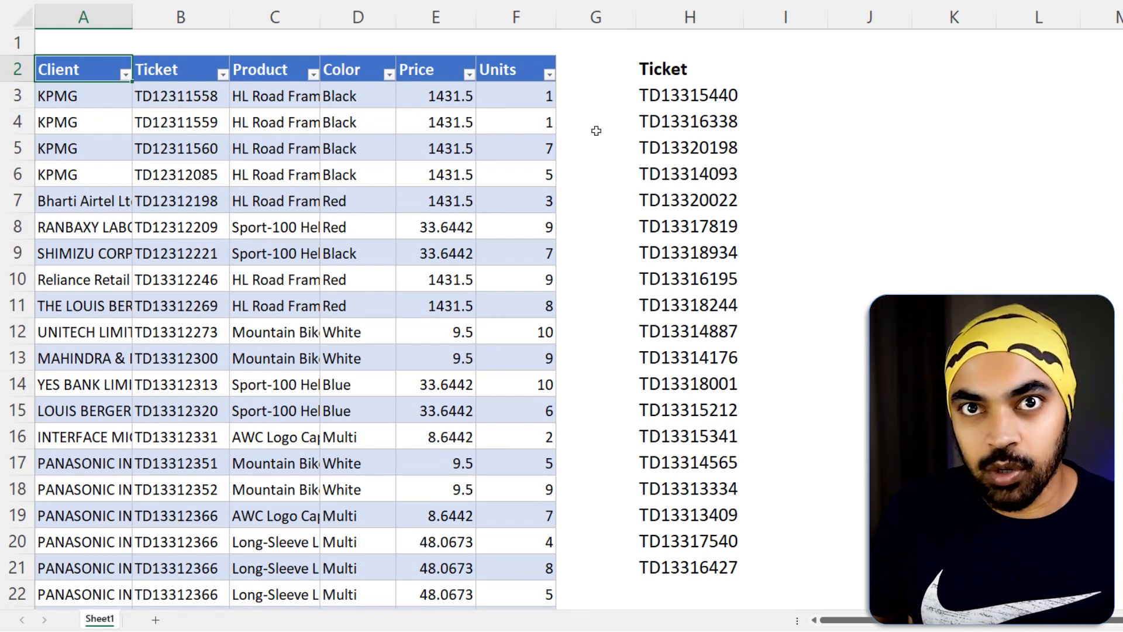
left_click(647, 87)
left_click_drag(647, 85, 749, 109)
mouse_move(700, 99)
left_mouse_down()
mouse_move(698, 87)
mouse_move(283, 41)
mouse_move(190, 104)
left_mouse_up()
mouse_move(275, 85)
left_mouse_down()
mouse_move(312, 75)
mouse_move(385, 83)
left_mouse_up()
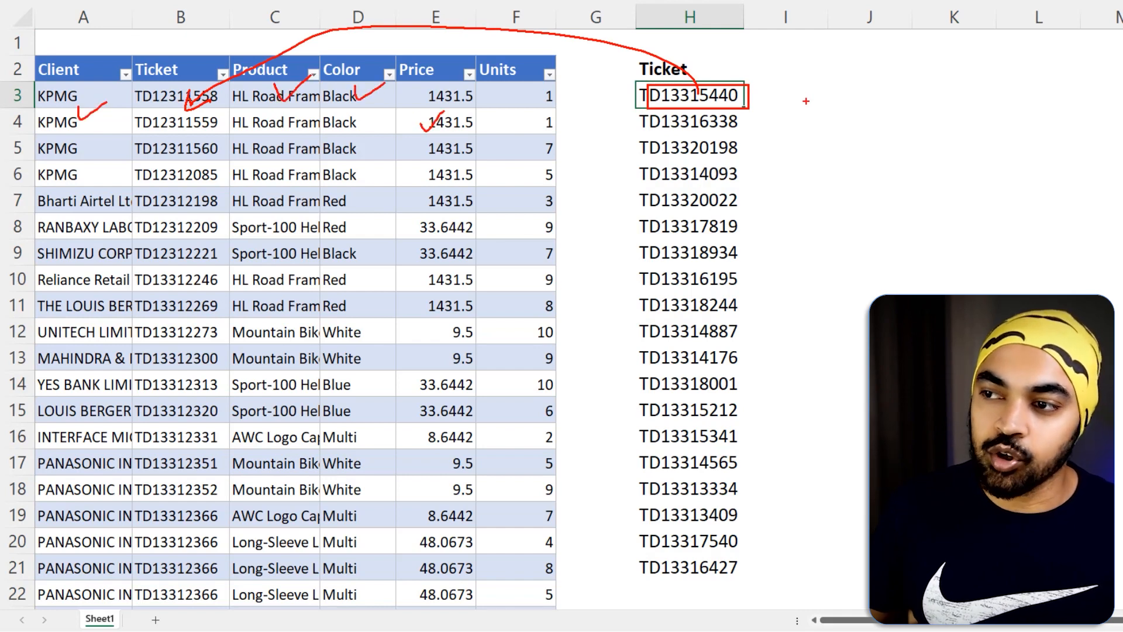
left_click_drag(789, 92, 828, 93)
left_click_drag(904, 93, 944, 93)
left_click_drag(1018, 91, 1120, 100)
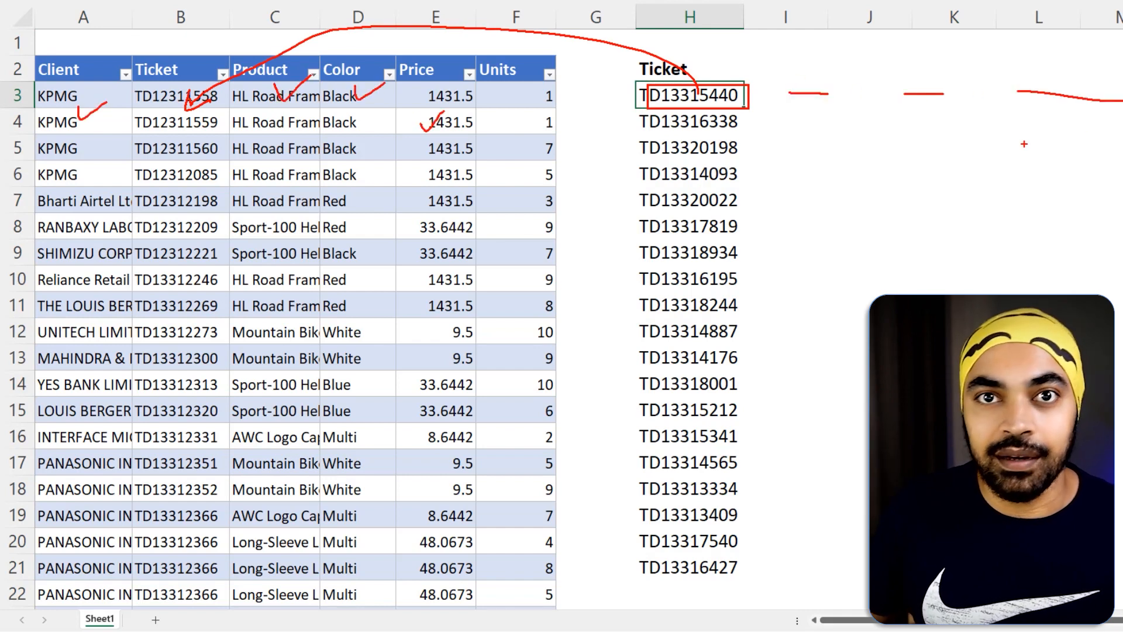
key("Escape")
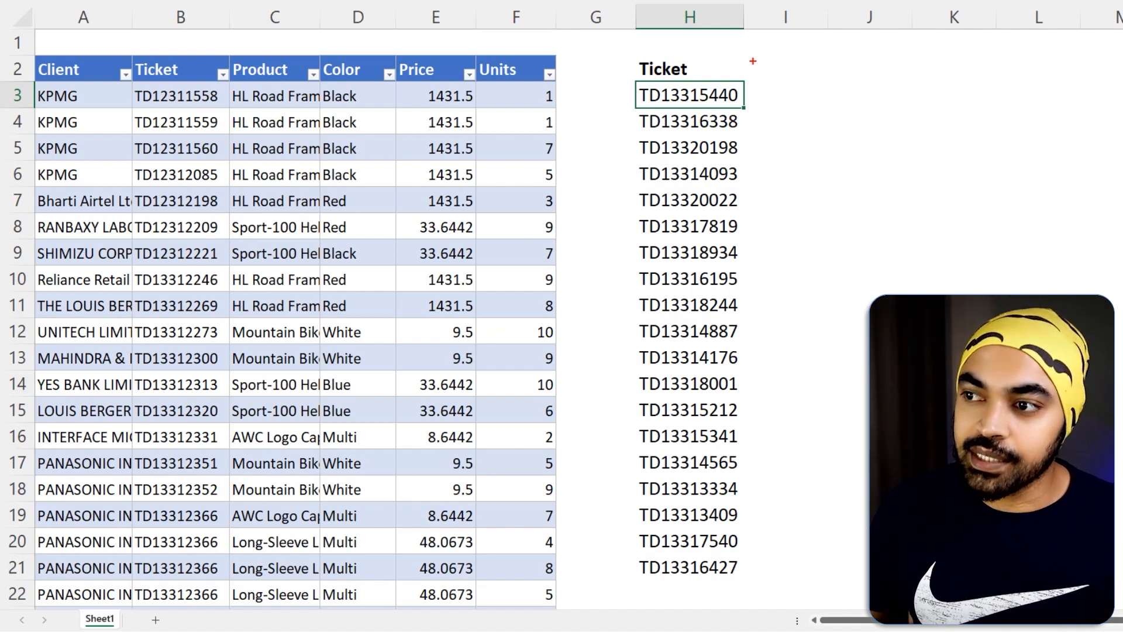
left_click_drag(752, 54, 841, 214)
left_click_drag(824, 159, 874, 144)
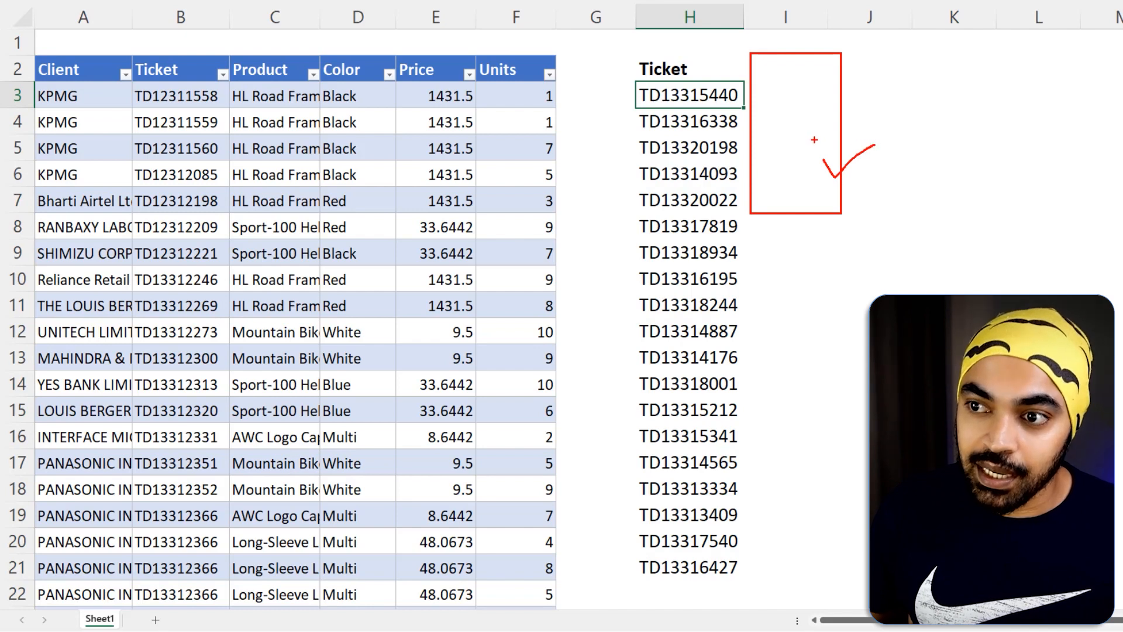
mouse_move(801, 87)
left_mouse_down()
mouse_move(485, 112)
mouse_move(518, 116)
left_mouse_up()
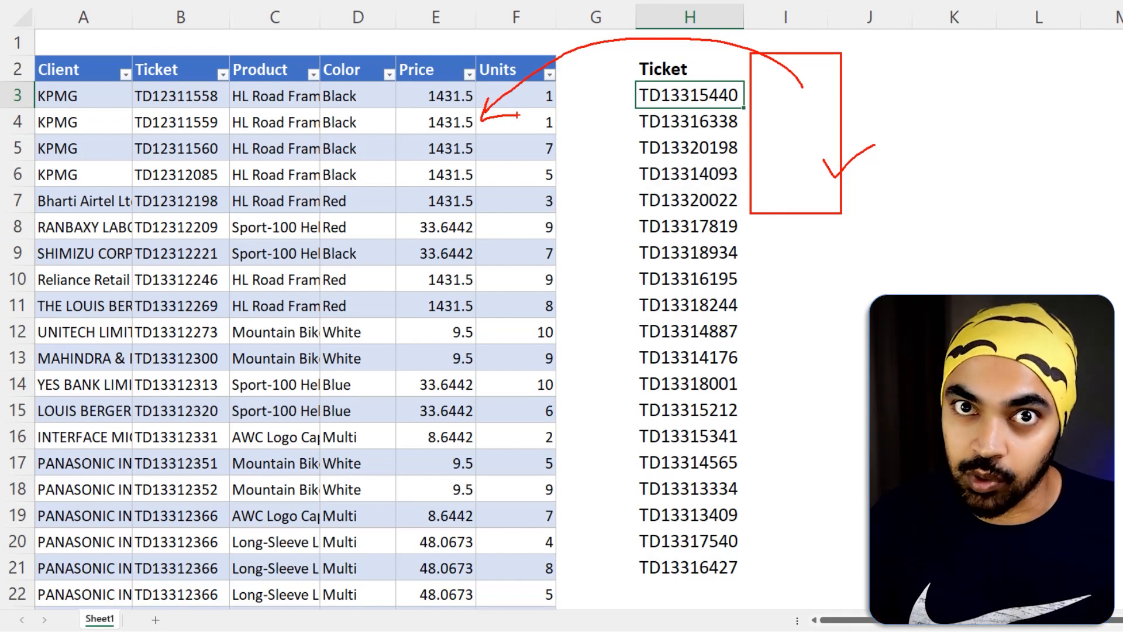
key("Escape")
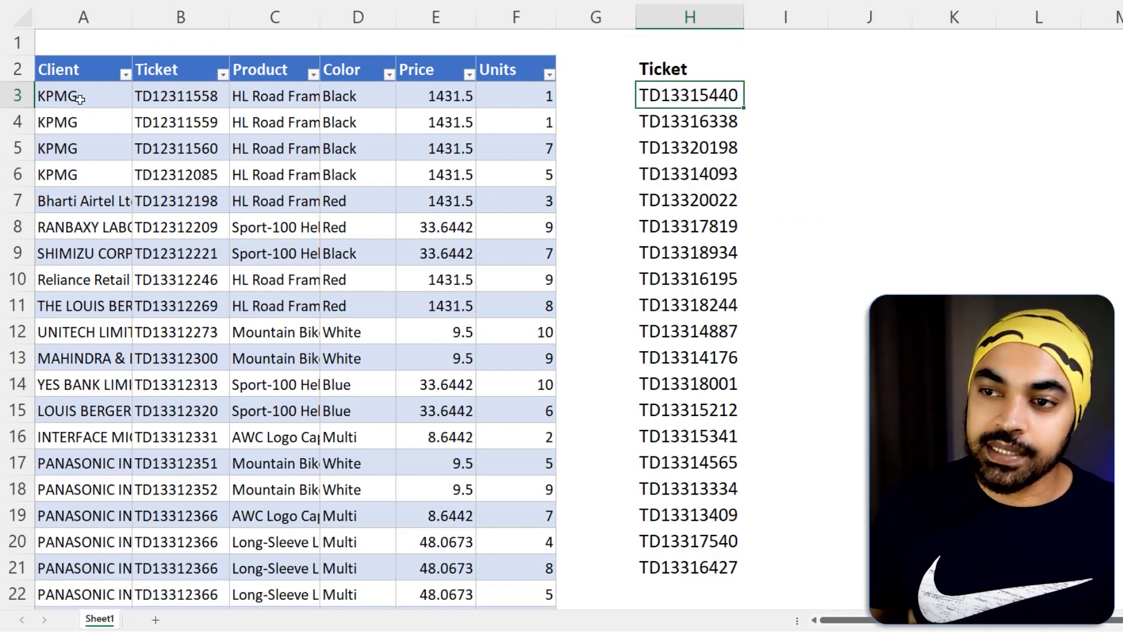
left_click_drag(30, 57, 385, 238)
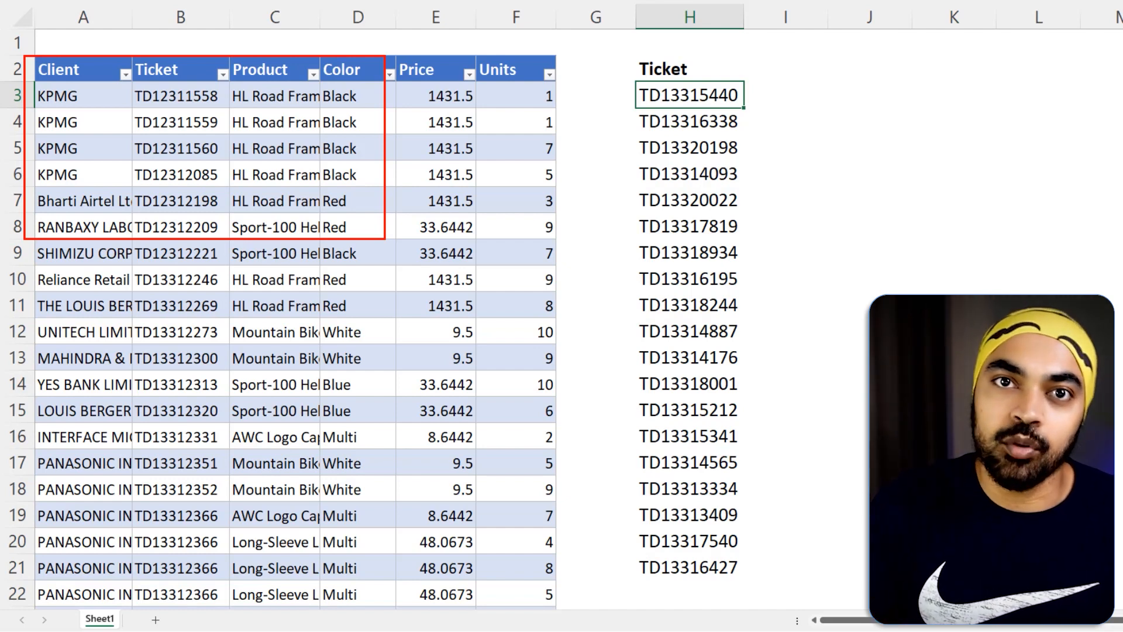
key("Escape")
left_click(238, 154)
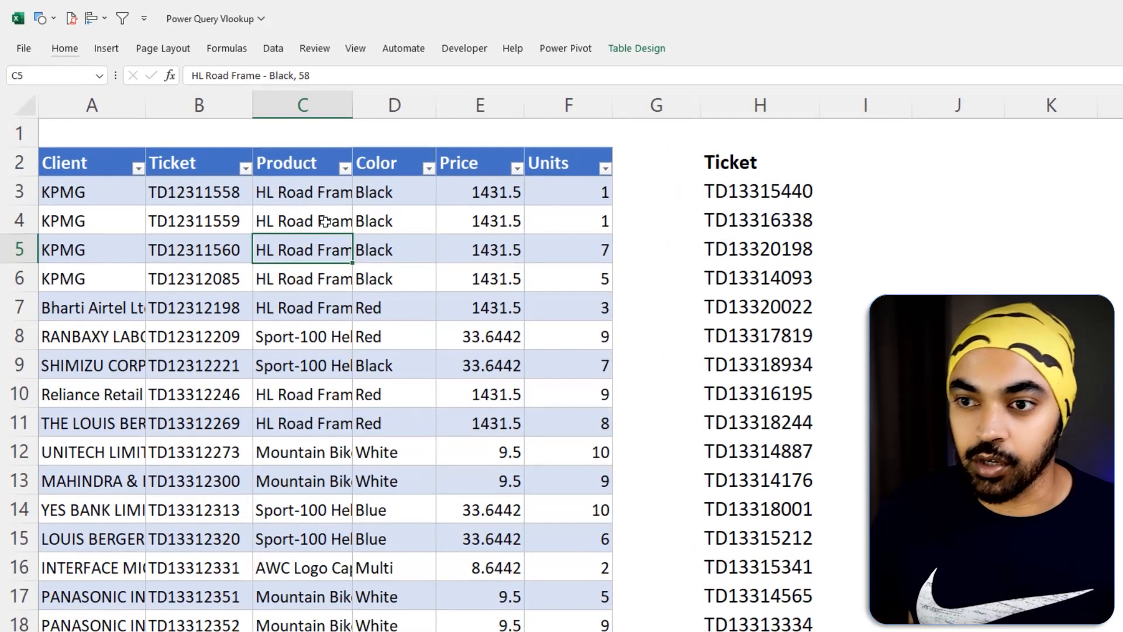
left_click(649, 48)
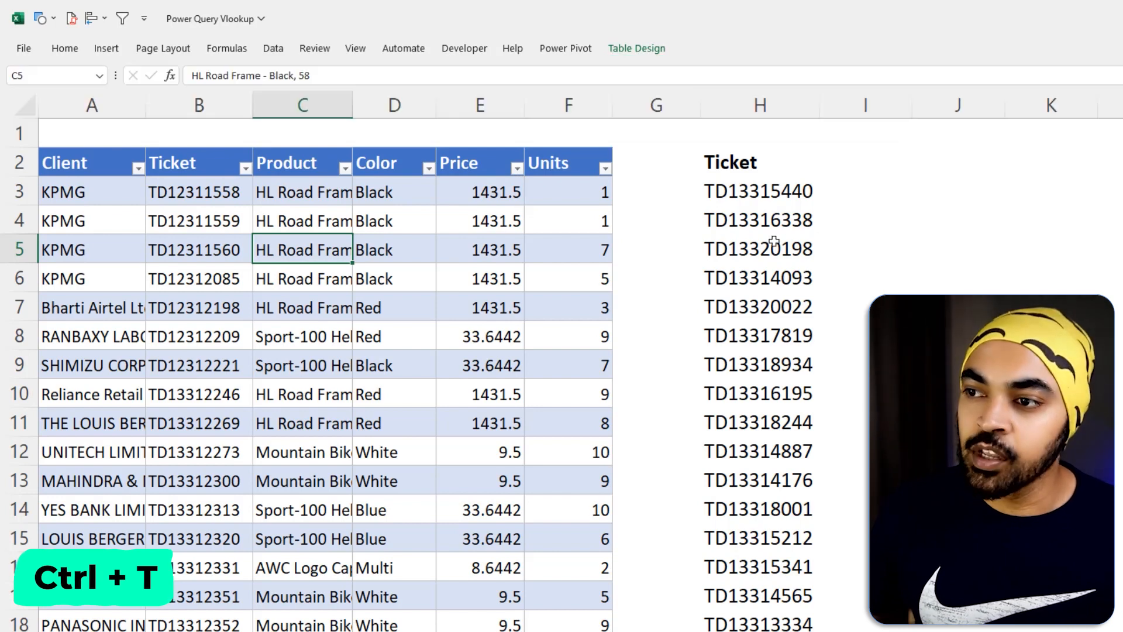
Convert the ticket list in H2:H21 into a table with headers and name it Tickets
left_click(761, 248)
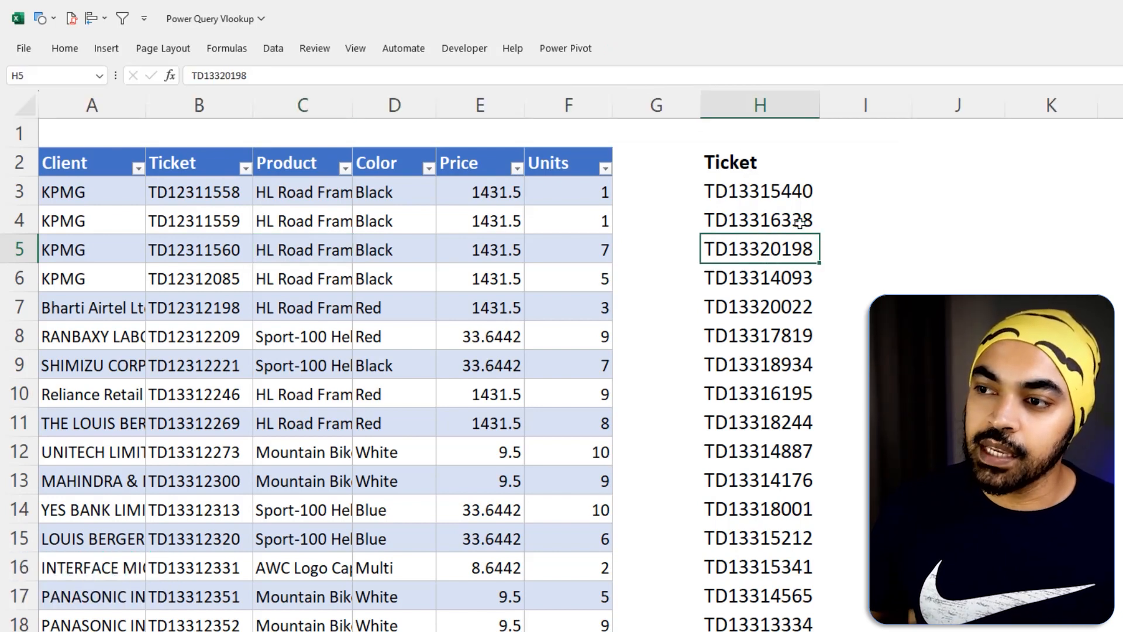
key("ctrl+t")
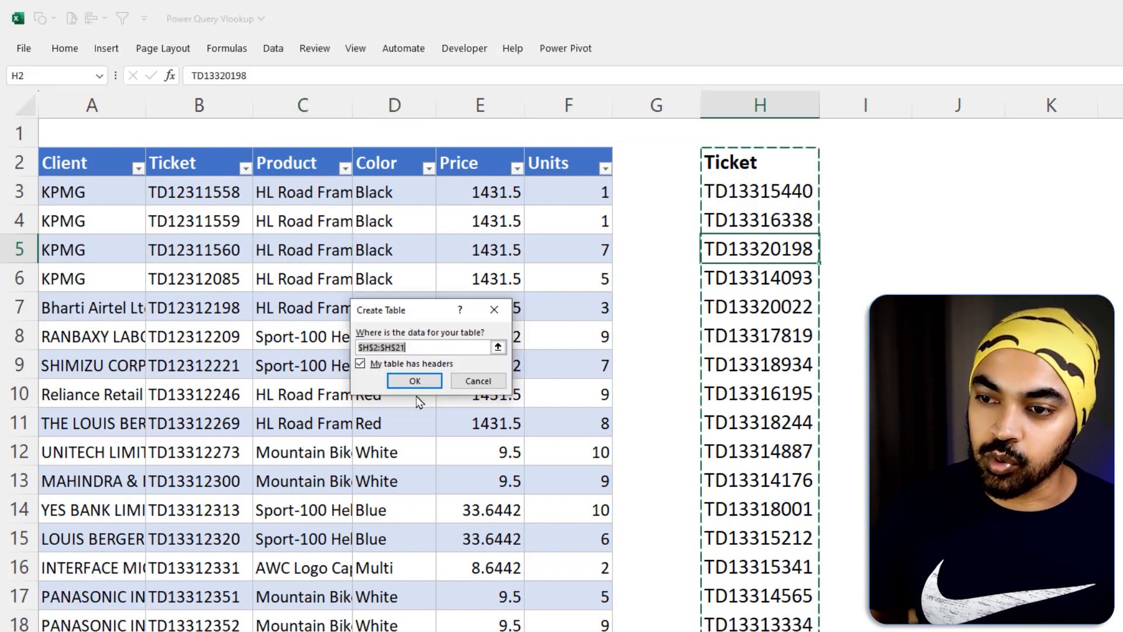
left_click(415, 381)
left_click(637, 48)
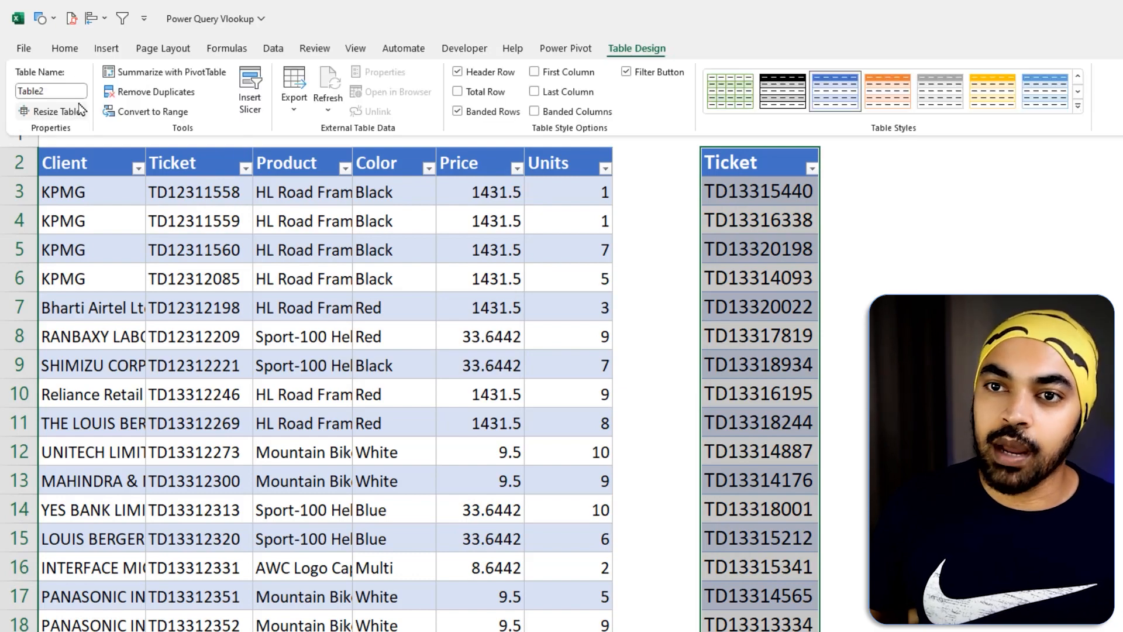
left_click(55, 91)
type("Tickets")
left_click(439, 323)
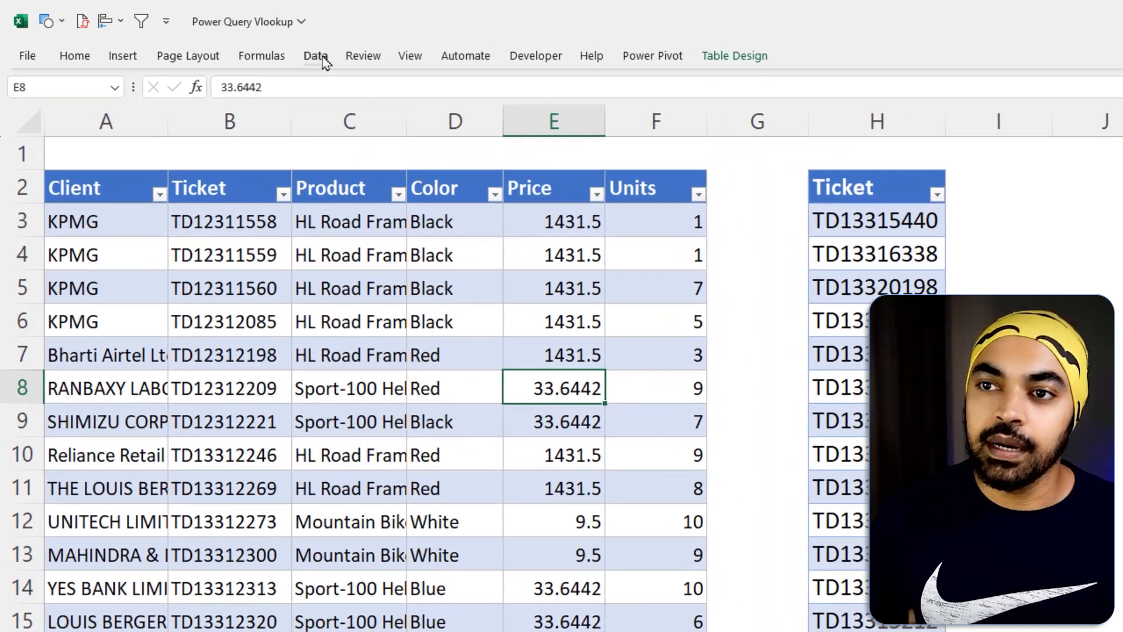
left_click(273, 48)
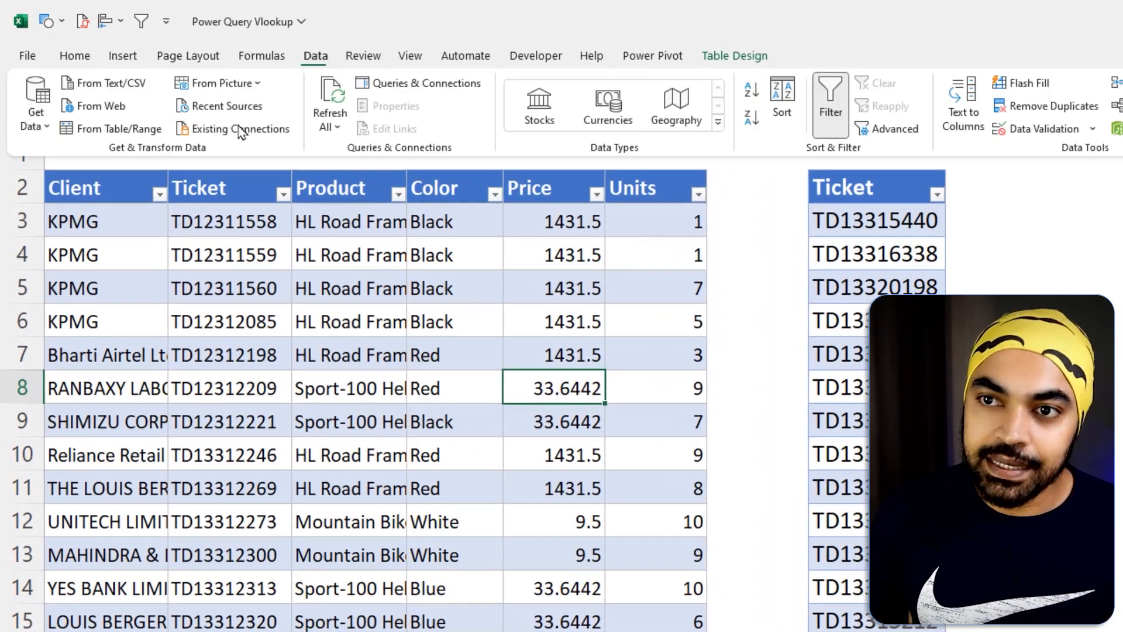
left_click(35, 108)
mouse_move(99, 155)
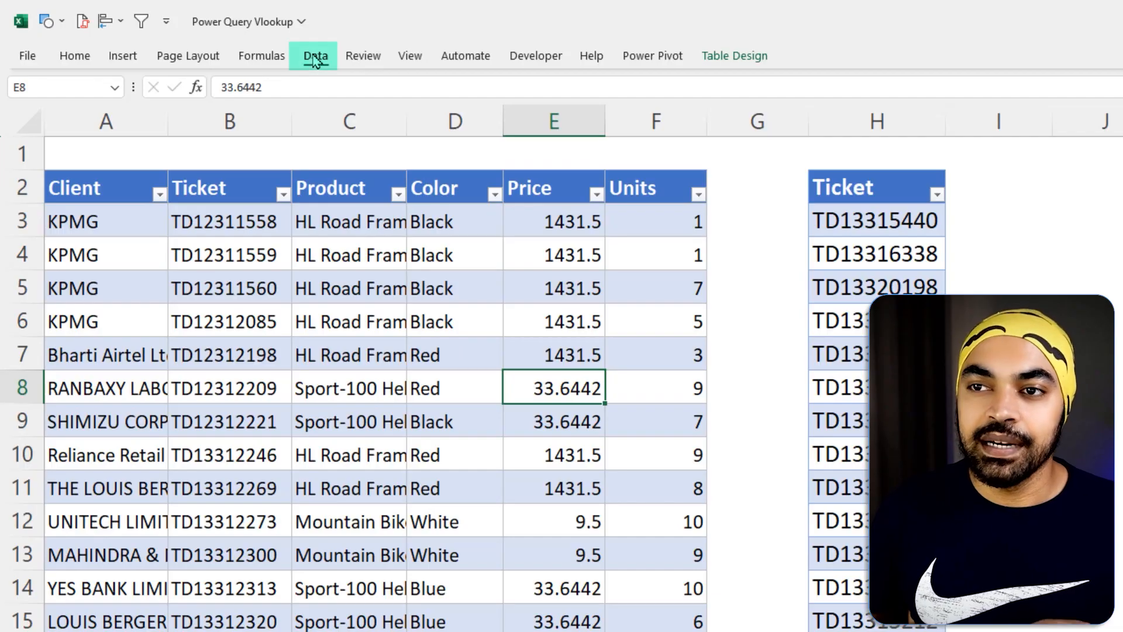
left_click(315, 55)
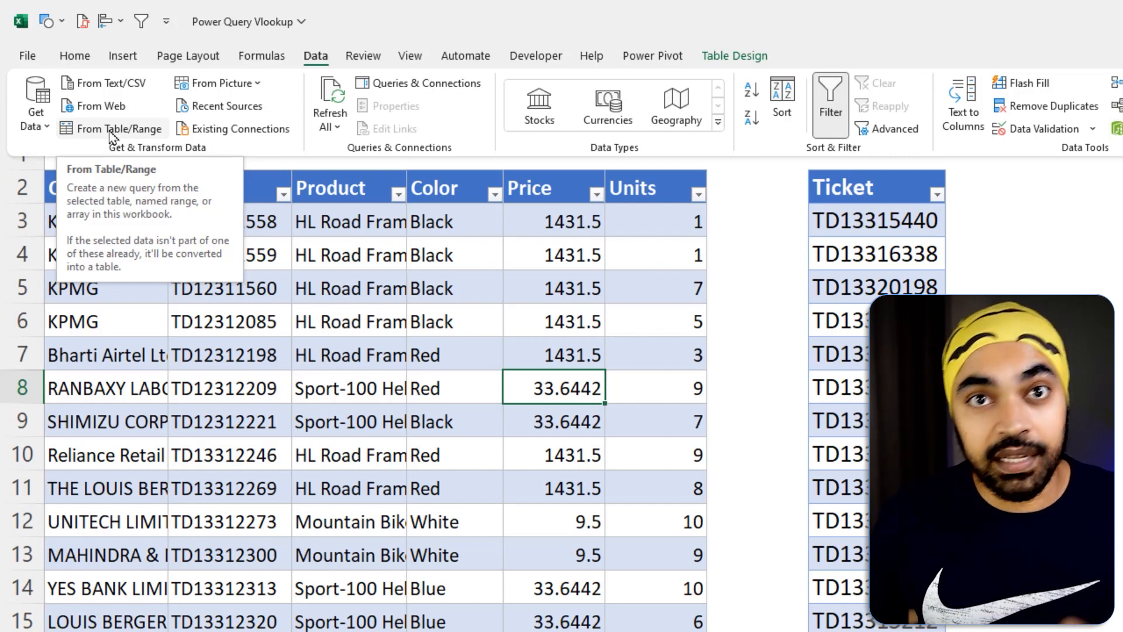
left_click(35, 108)
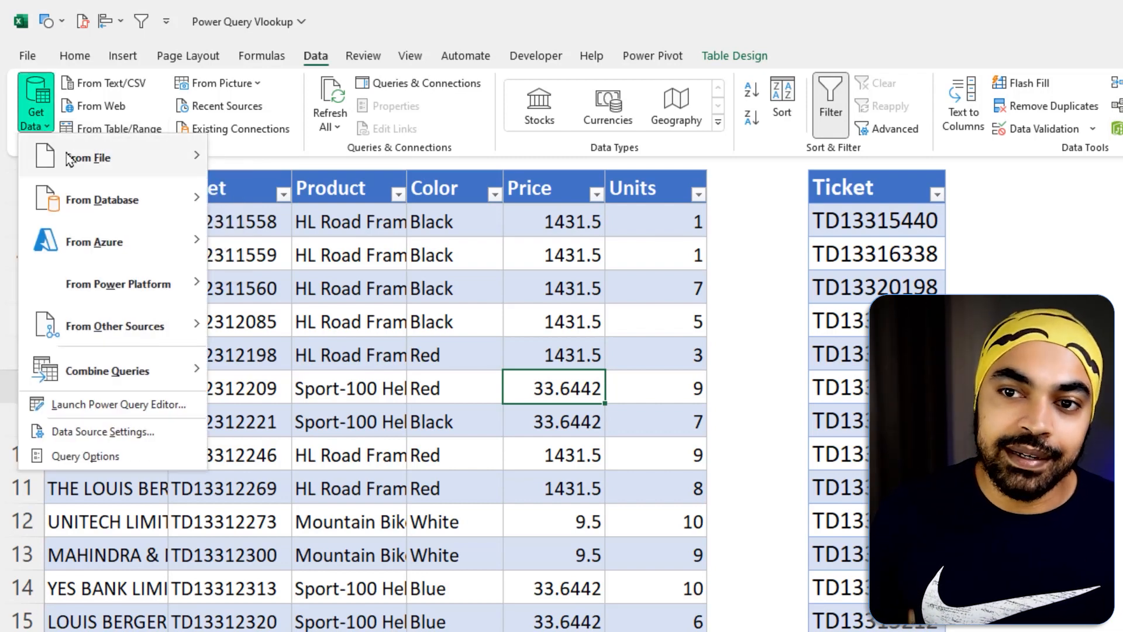
mouse_move(176, 158)
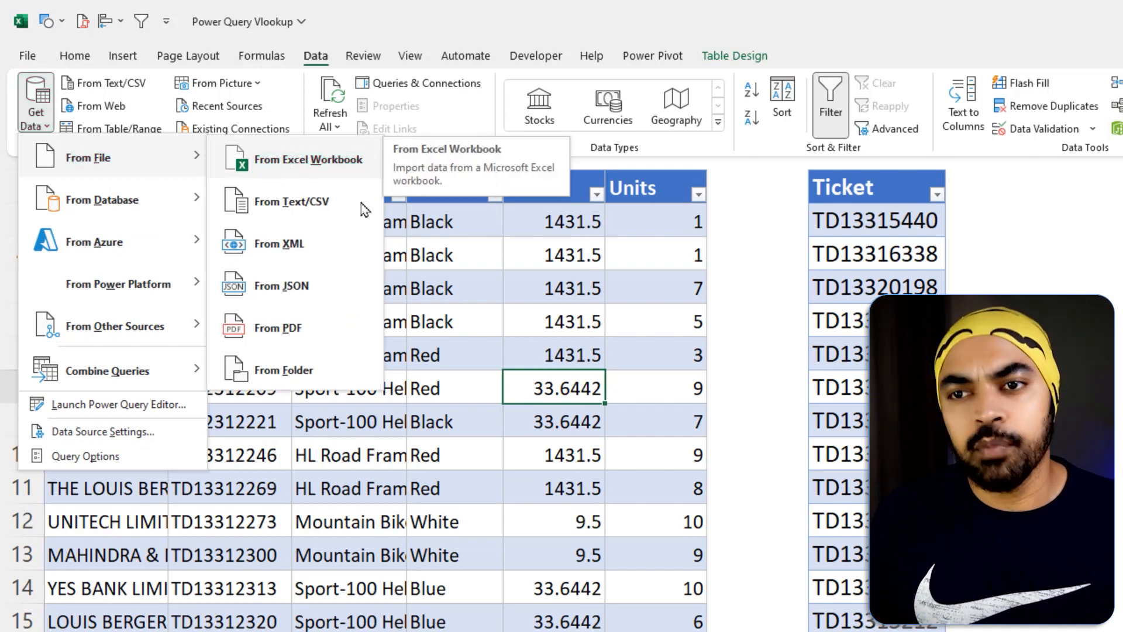
left_click(555, 326)
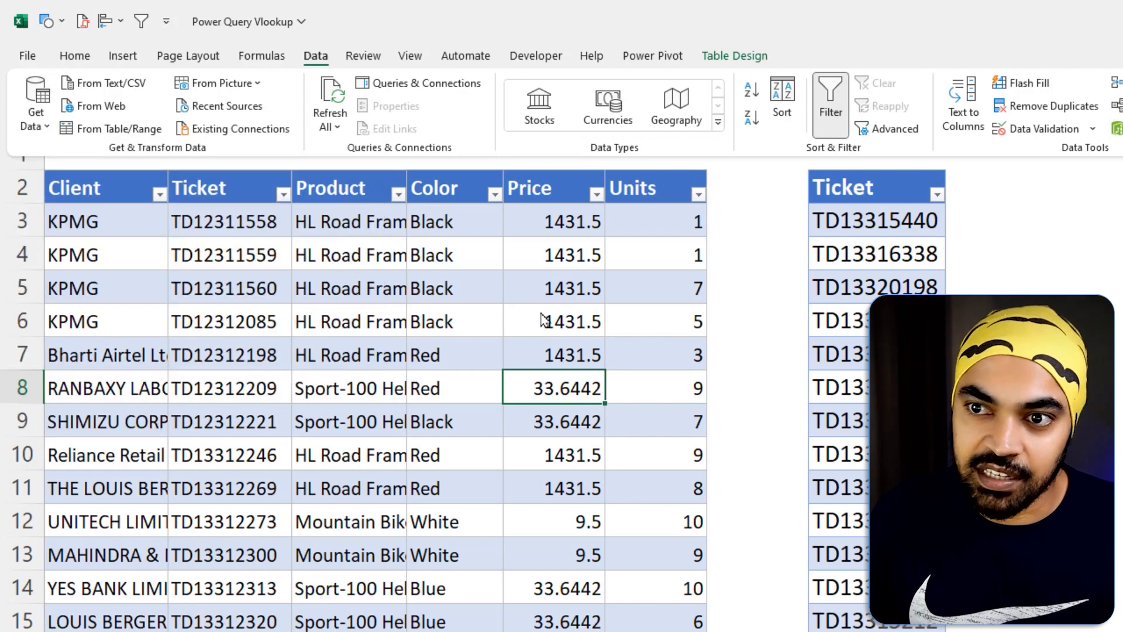
Create a Power Query query from the client data table that holds the Ticket, Product, Color, Price and Units columns
left_click(120, 129)
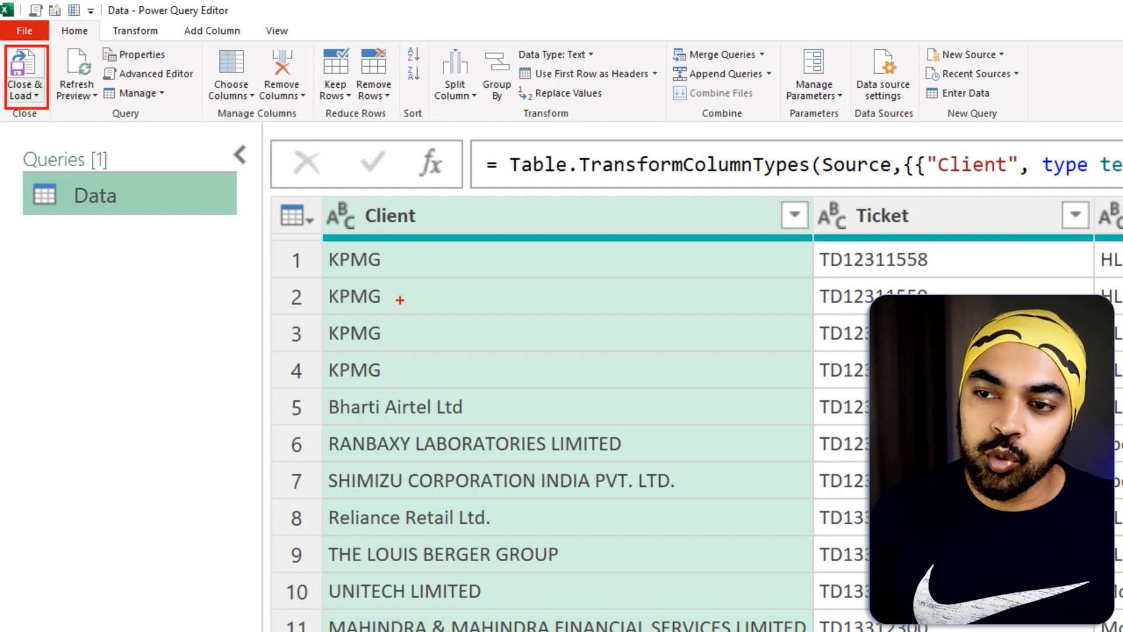
left_click_drag(400, 300, 466, 286)
key("Escape")
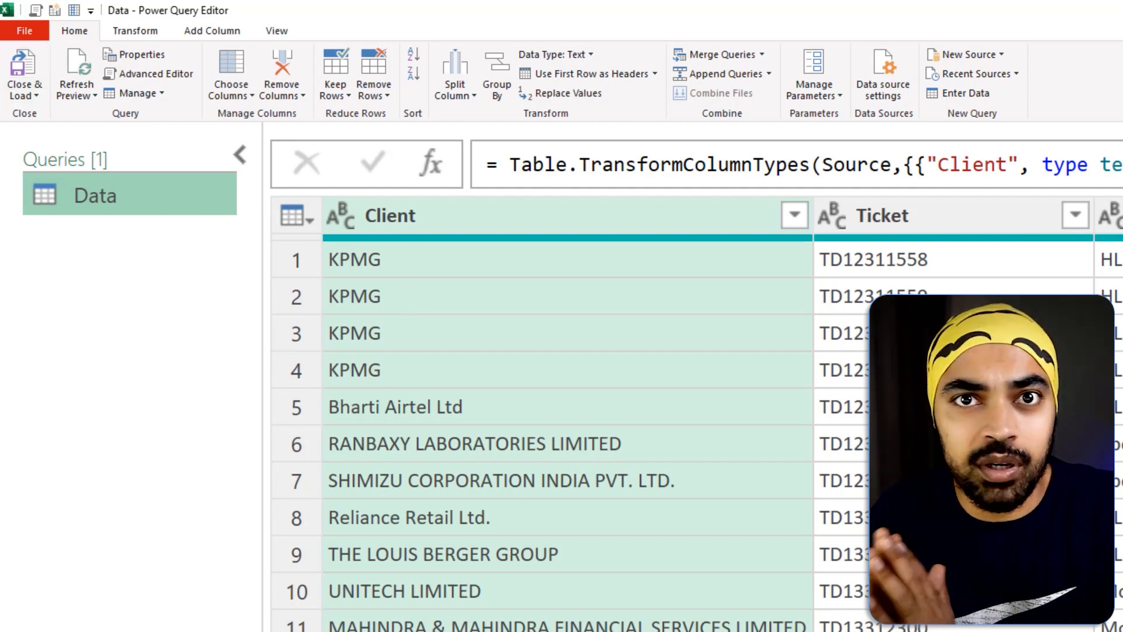
Close the query editor and load the Data query back to the workbook as a connection only
left_click(23, 93)
left_click(78, 135)
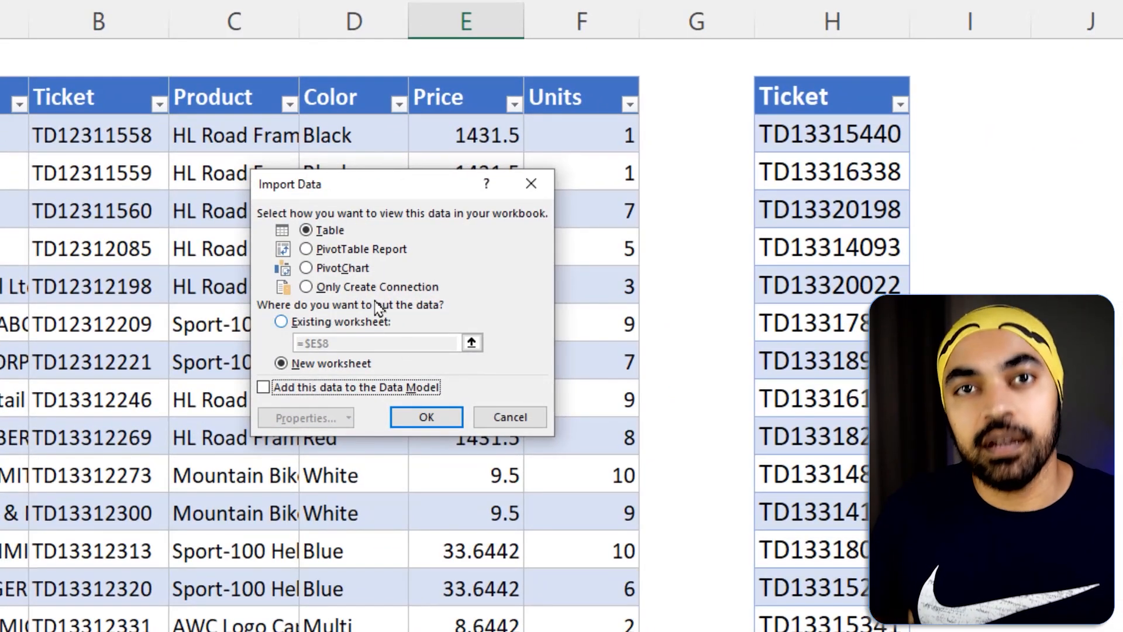
left_click(375, 287)
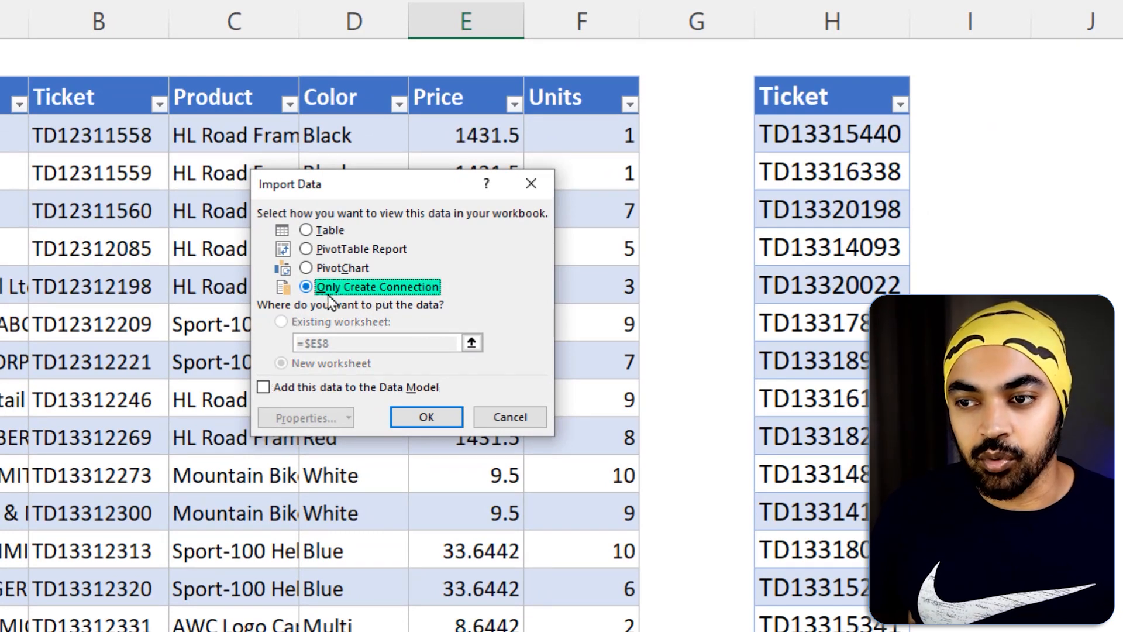
left_click(430, 418)
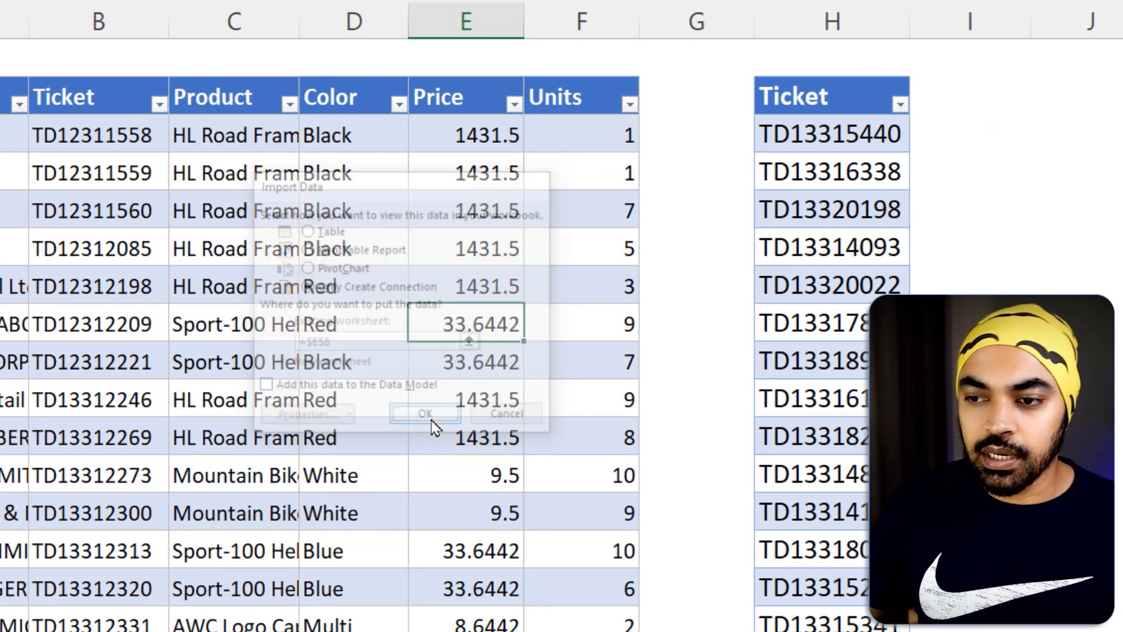
left_click_drag(701, 402, 653, 276)
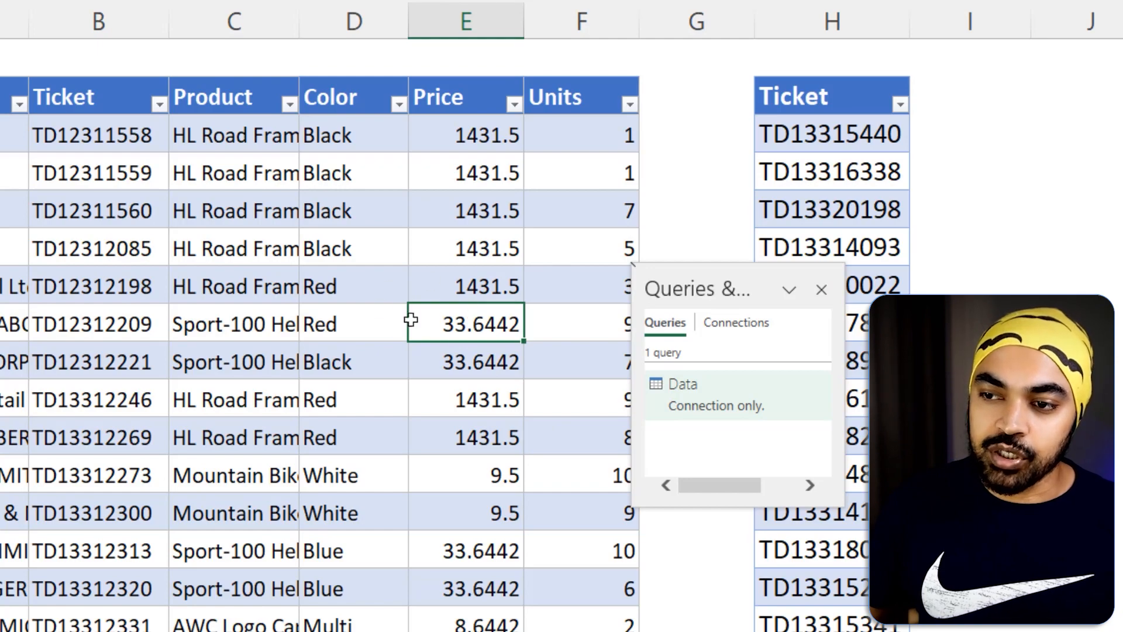
mouse_move(736, 376)
left_mouse_down()
mouse_move(603, 410)
mouse_move(675, 370)
left_mouse_up()
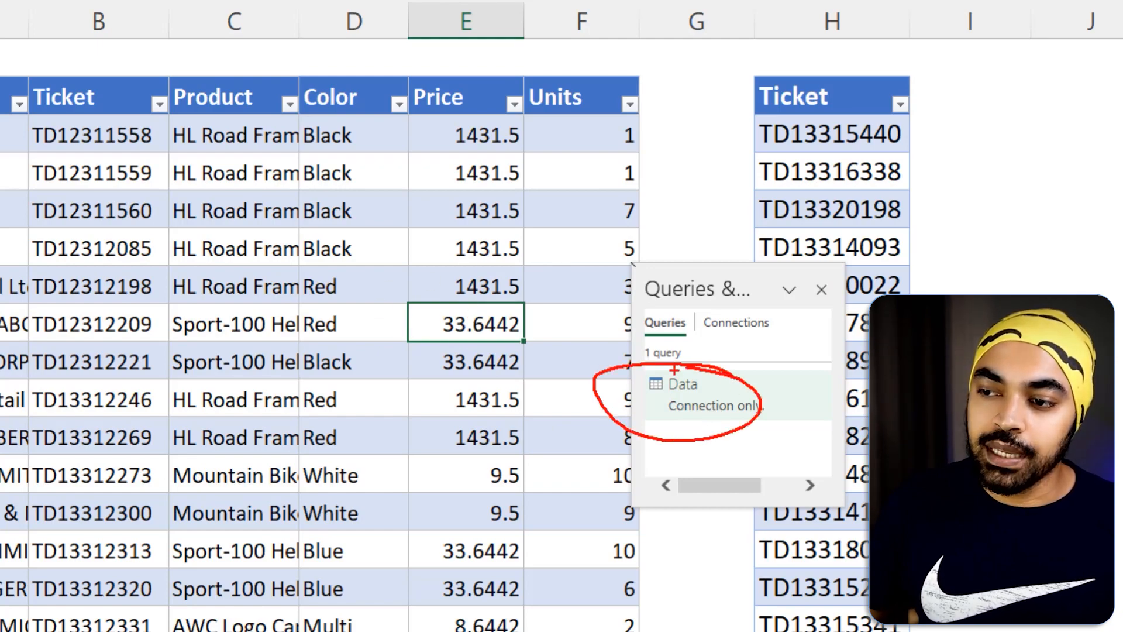
Create a second Power Query query from the Tickets table
left_click(757, 211)
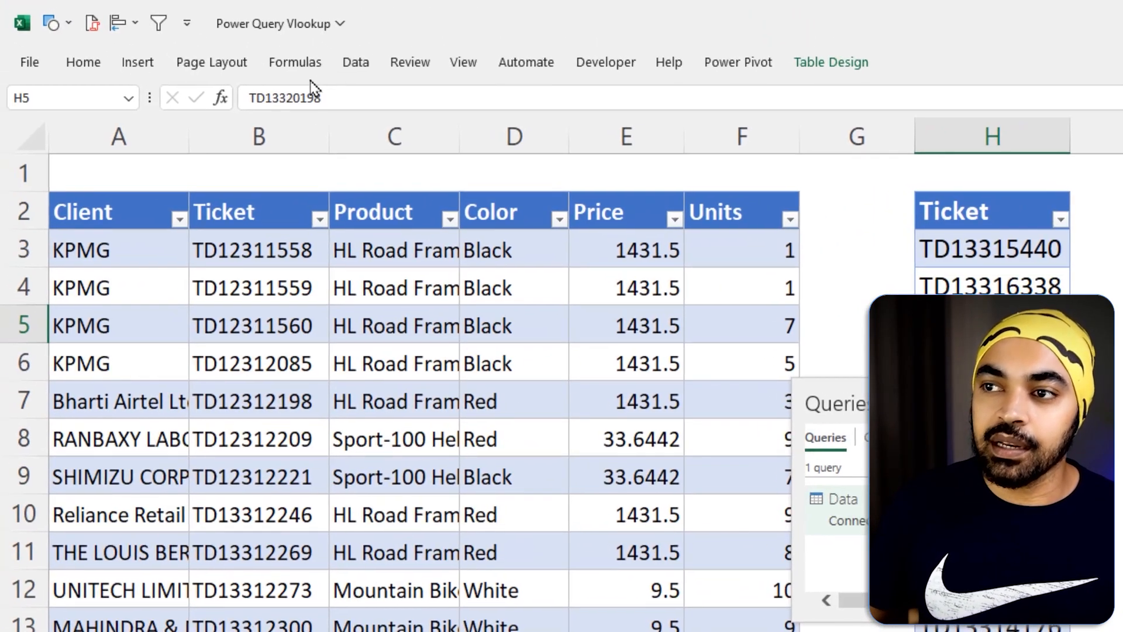
left_click(358, 64)
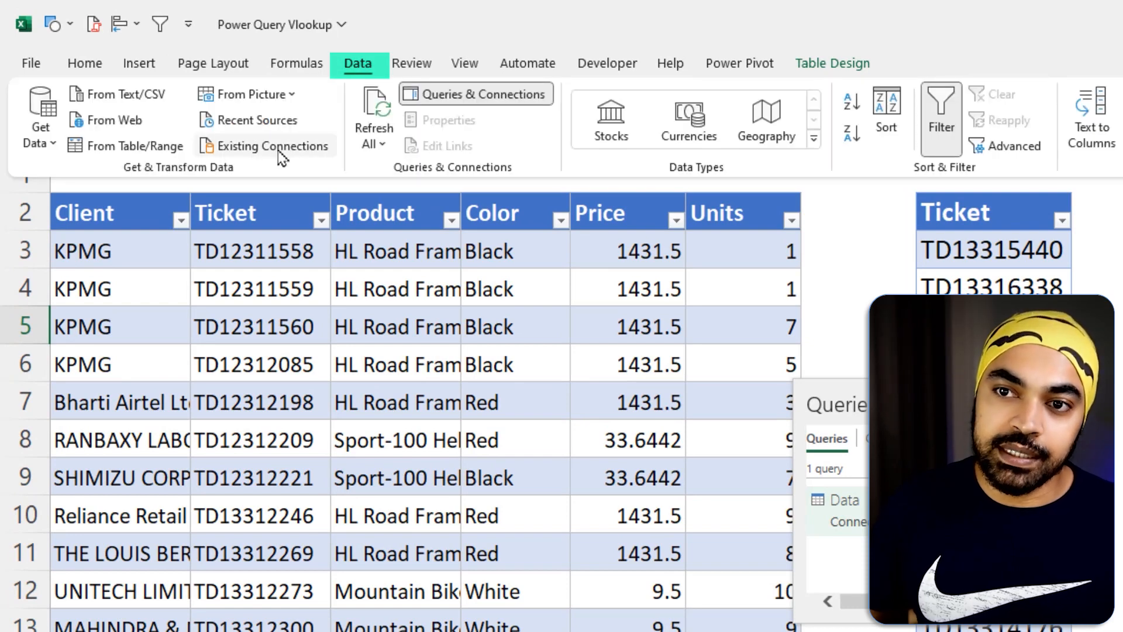
left_click(138, 151)
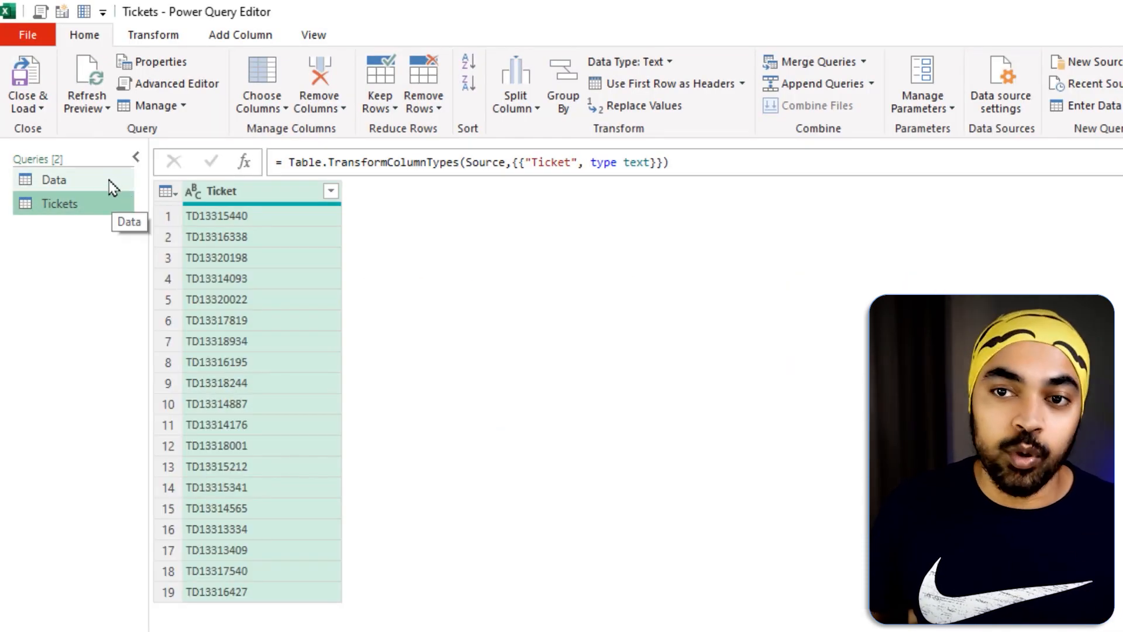
View the Data query's columns in the editor and return to the Tickets query
left_click(111, 186)
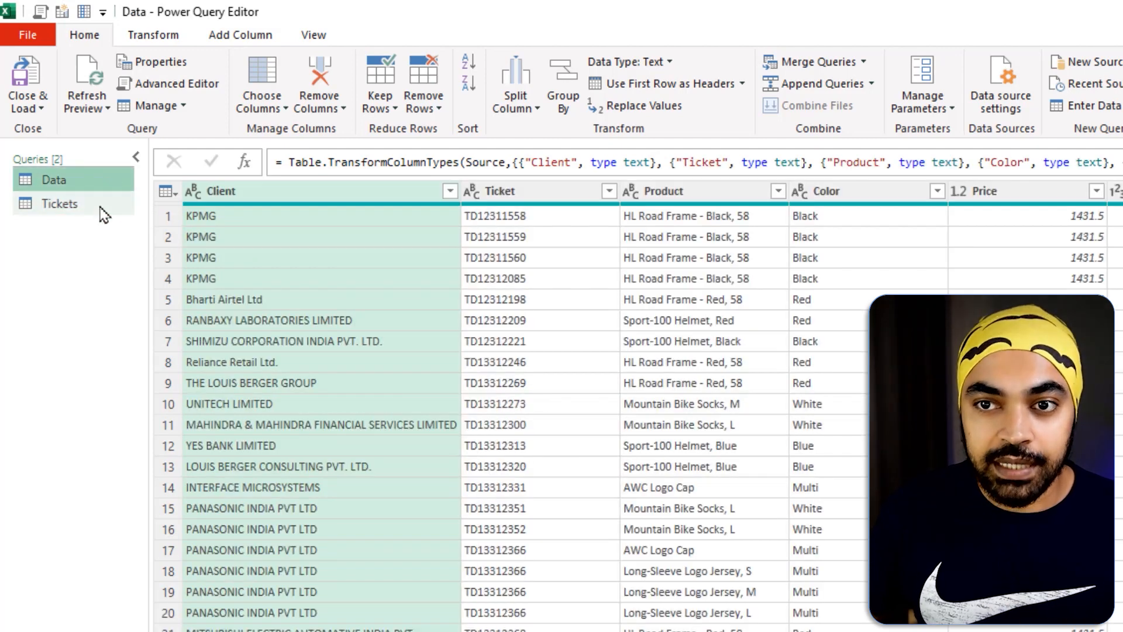
left_click(103, 212)
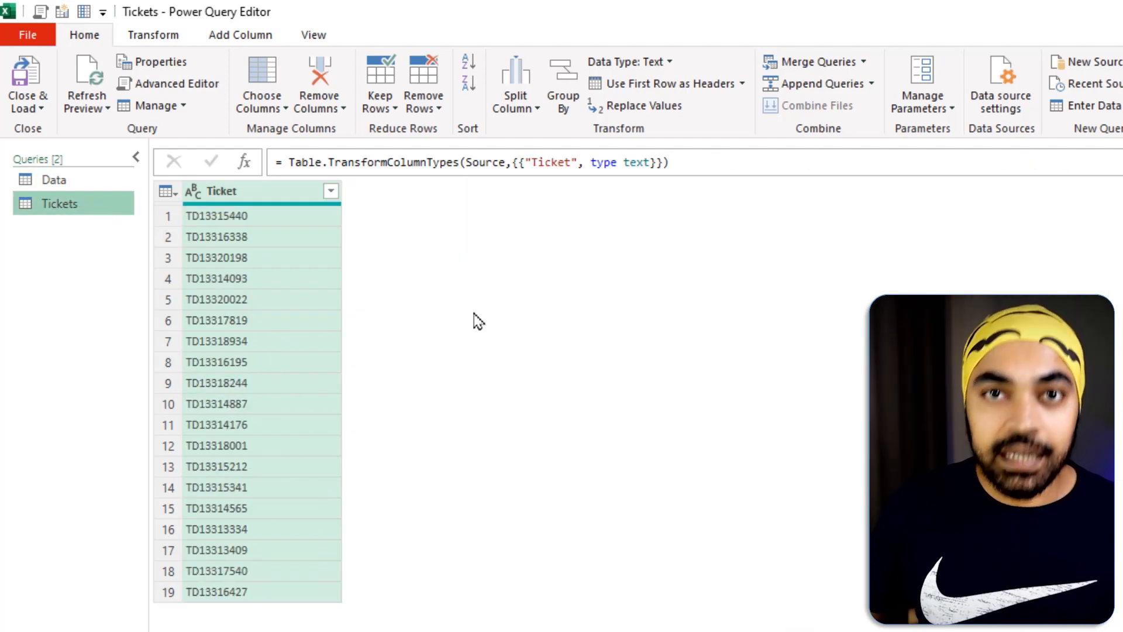
mouse_move(347, 196)
left_mouse_down()
mouse_move(495, 572)
mouse_move(497, 607)
left_mouse_up()
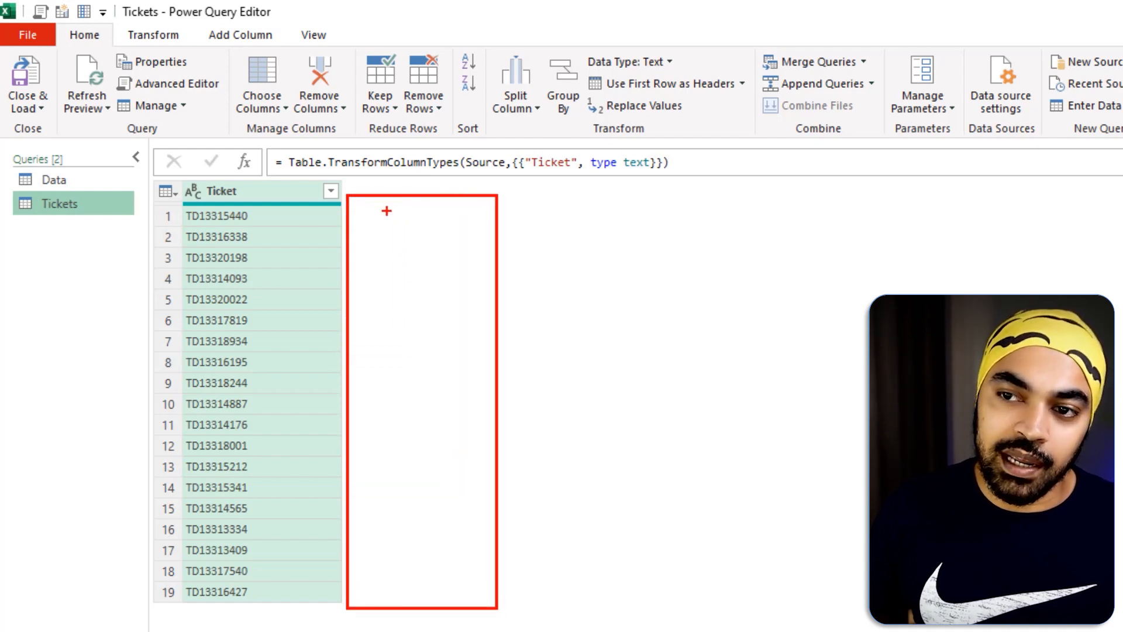
mouse_move(386, 208)
left_mouse_down()
mouse_move(385, 175)
mouse_move(135, 141)
mouse_move(66, 166)
left_mouse_up()
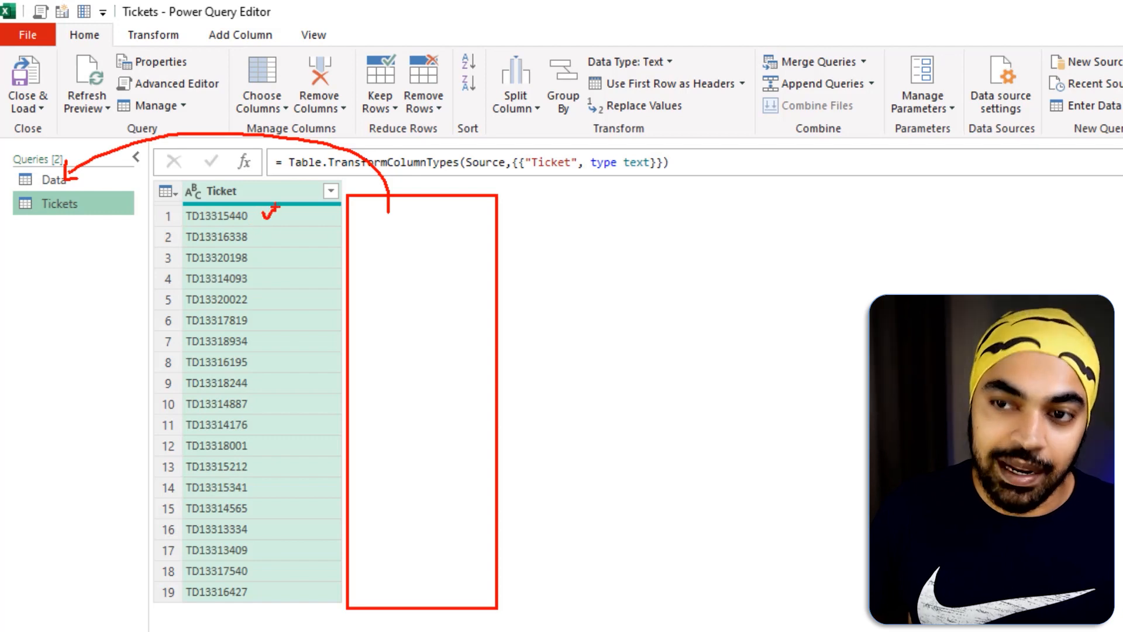
key("Escape")
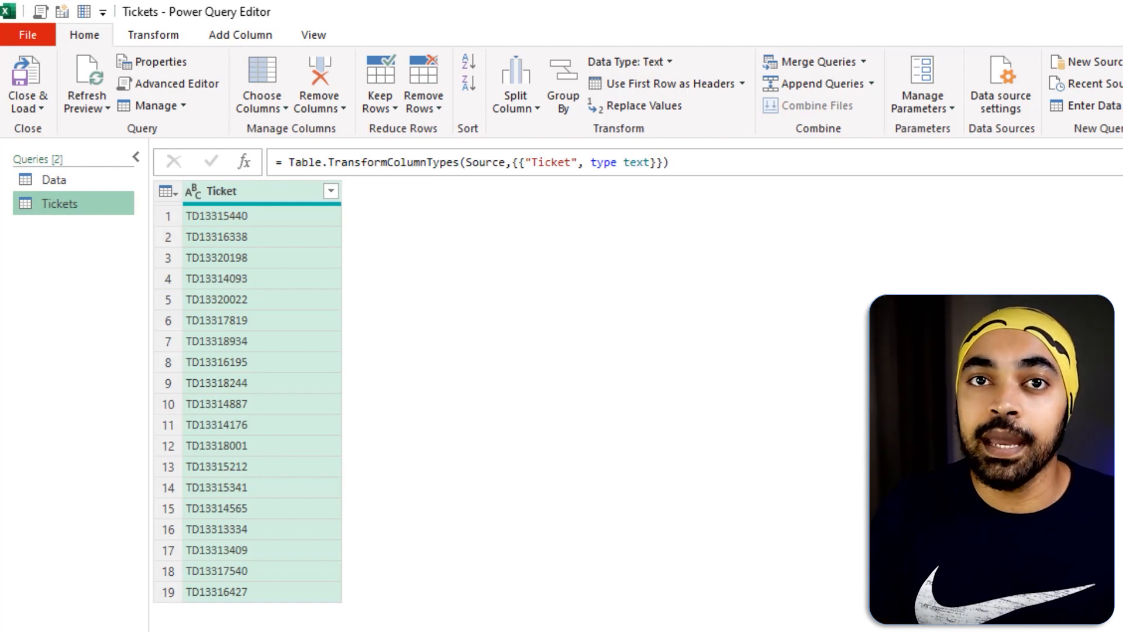
Start merging the Tickets query with another query and choose Data as the second table
key("ctrl+shift+plus")
key("ctrl+shift+plus")
key("ctrl+shift+plus")
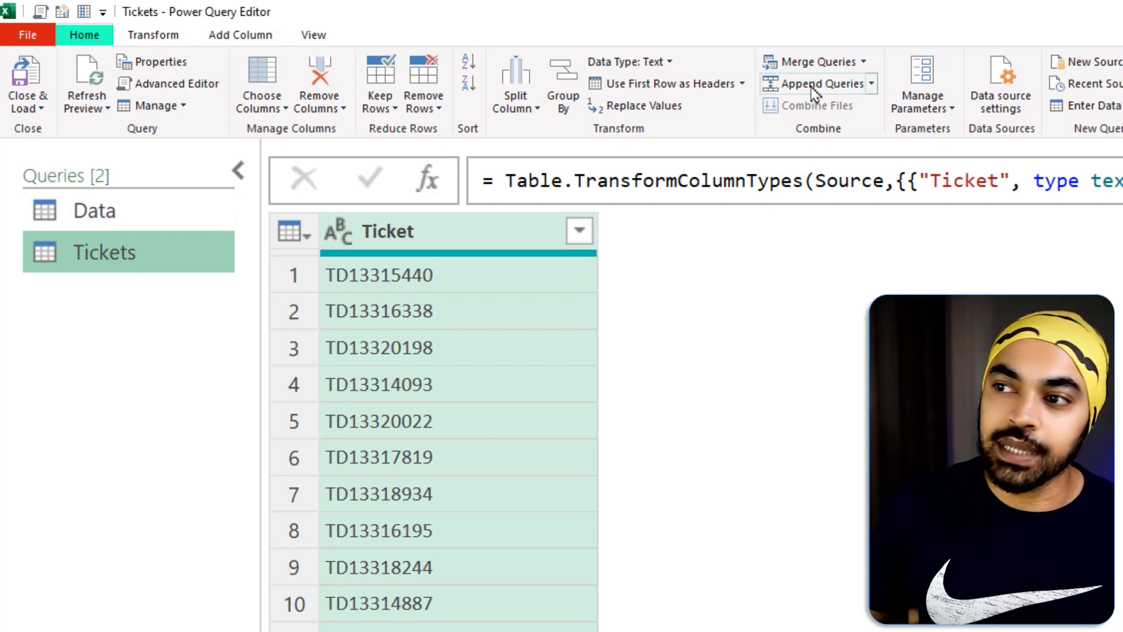
left_click(863, 61)
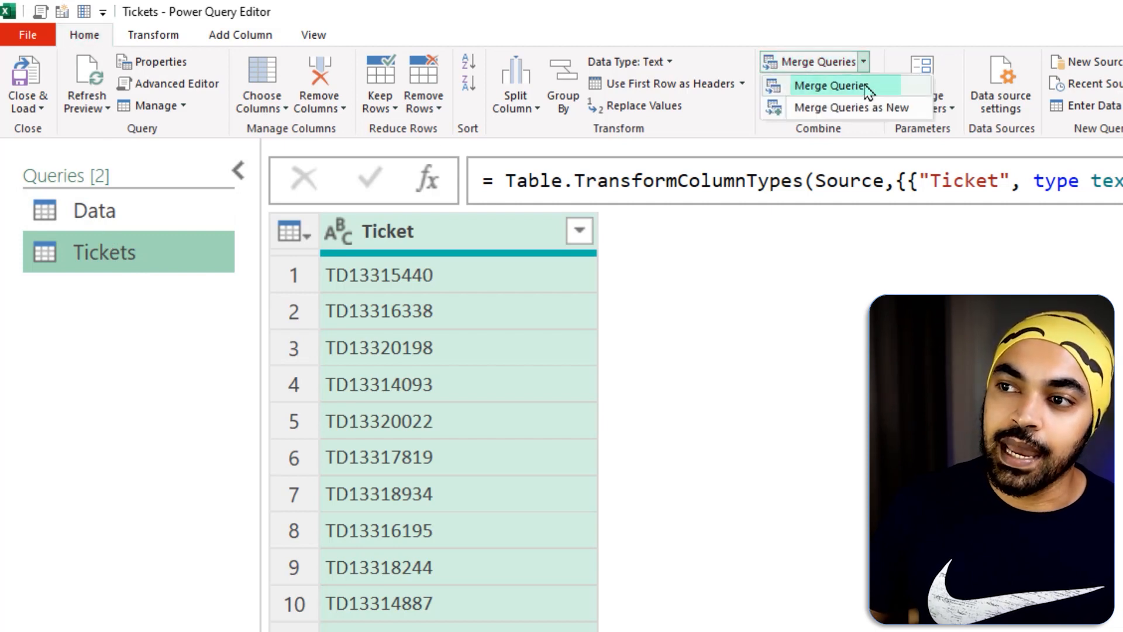
left_click(837, 86)
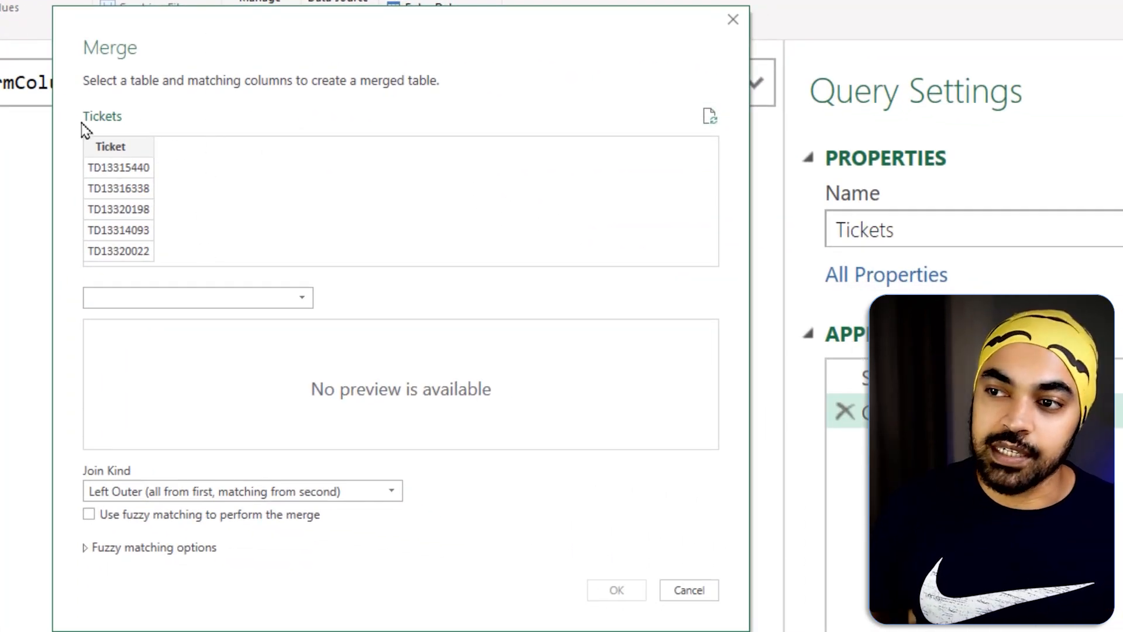
left_click(170, 304)
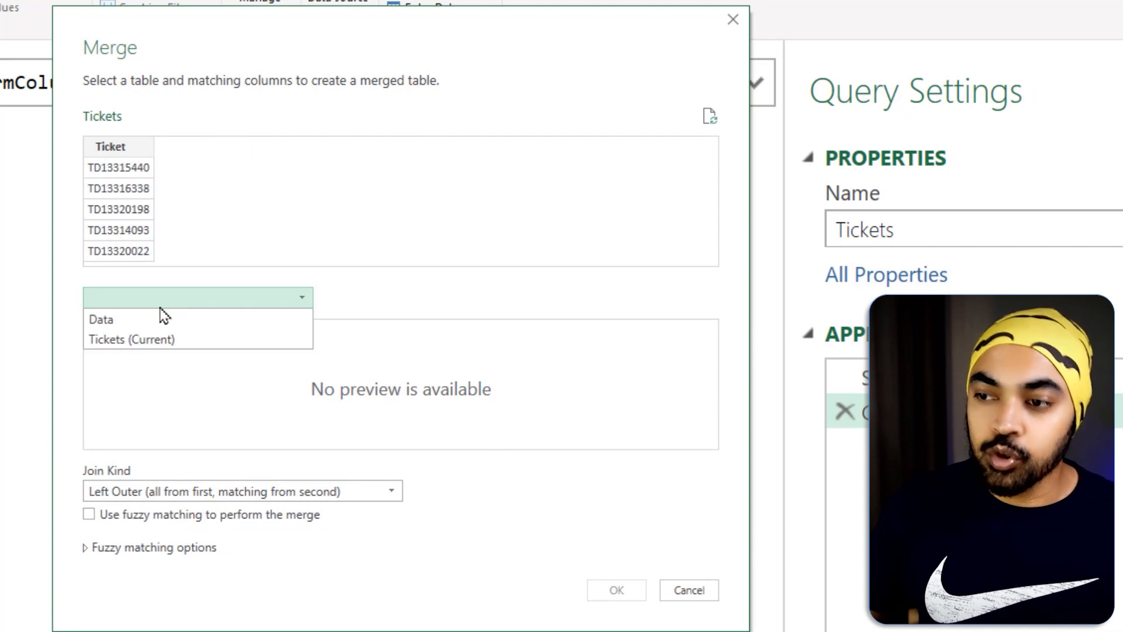
left_click(135, 318)
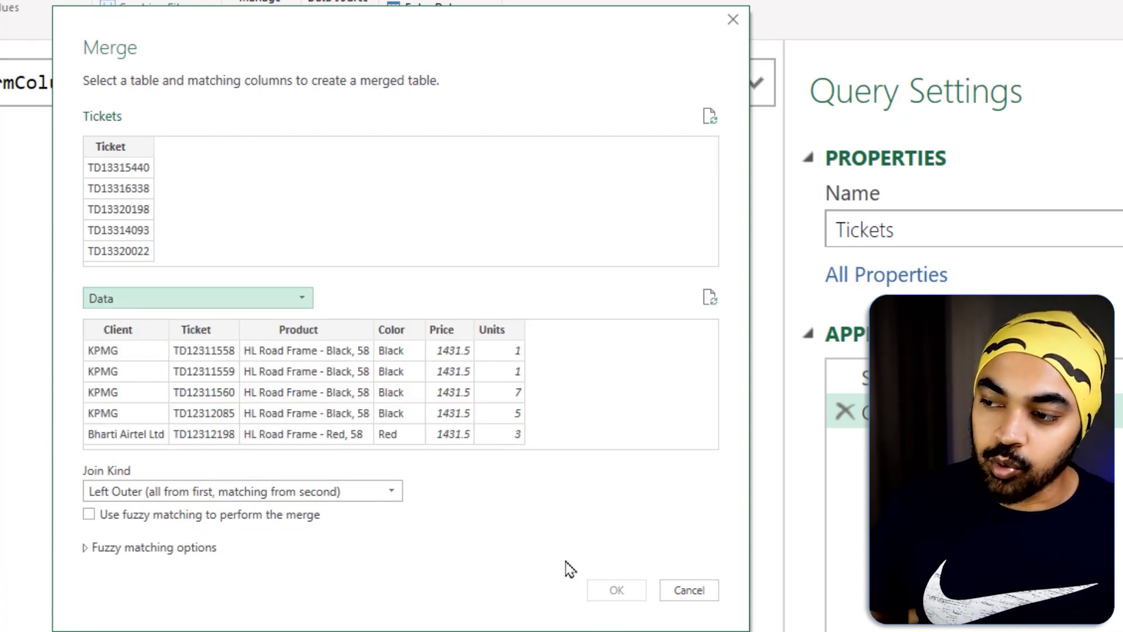
Match the Tickets and Data tables on their Ticket columns for the merge
mouse_move(604, 563)
left_mouse_down()
mouse_move(635, 609)
mouse_move(638, 554)
left_mouse_up()
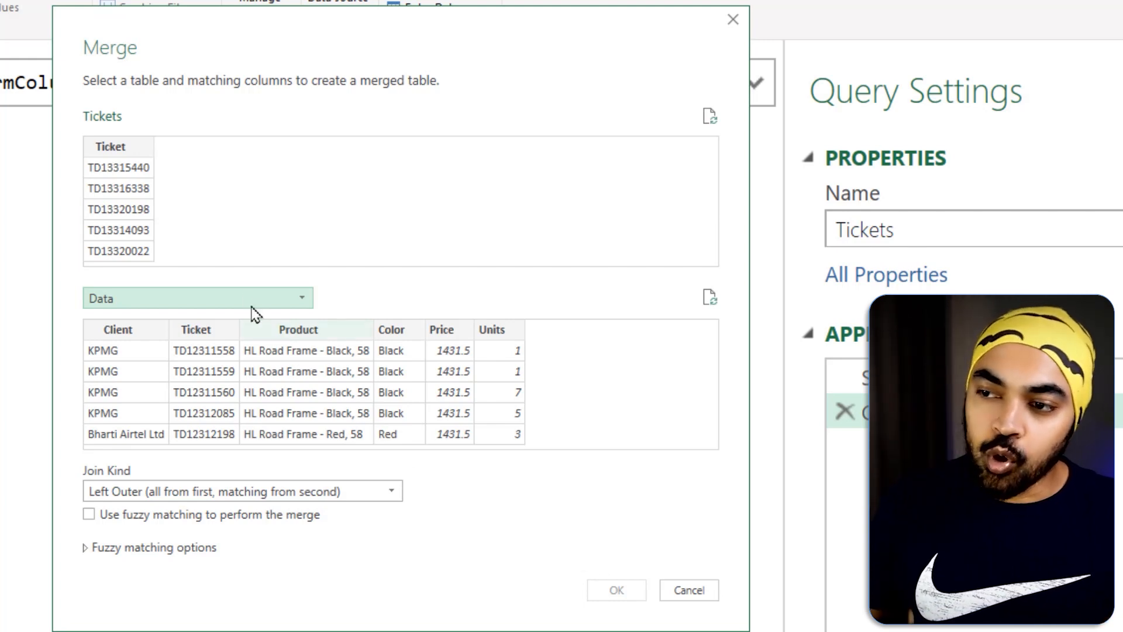
left_click(128, 147)
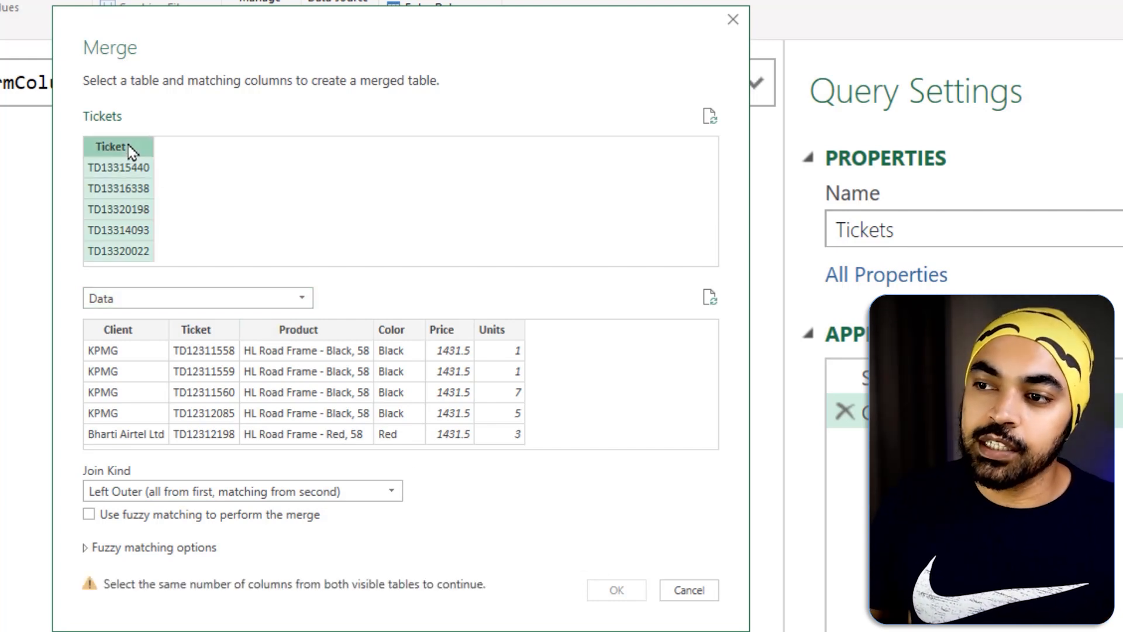
left_click(225, 330)
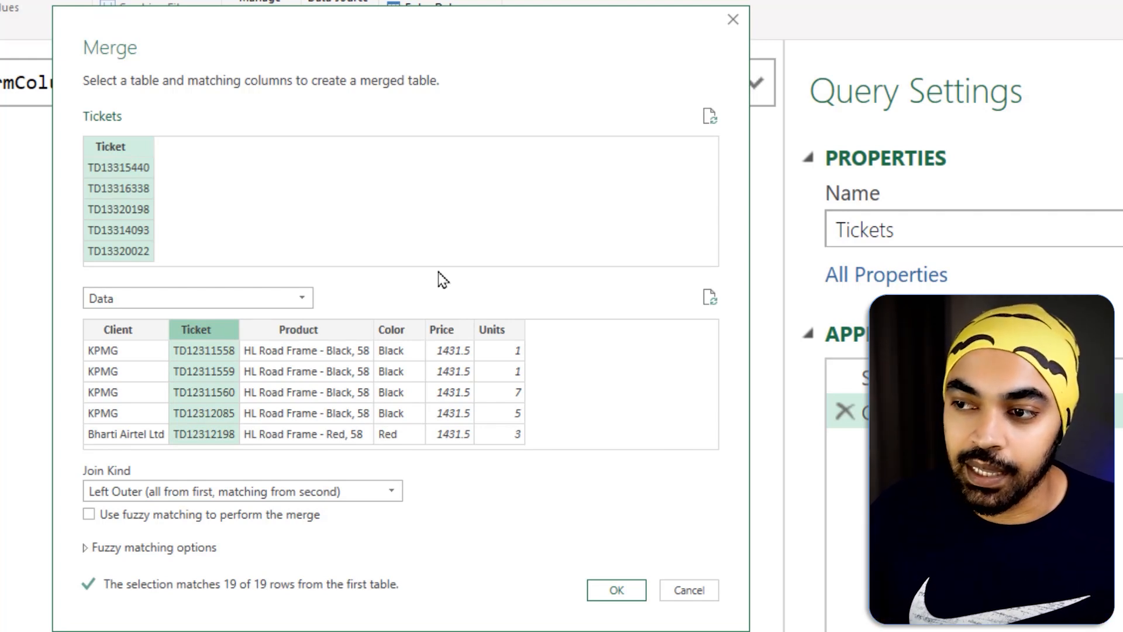
key("ctrl+2")
left_click_drag(76, 135, 143, 264)
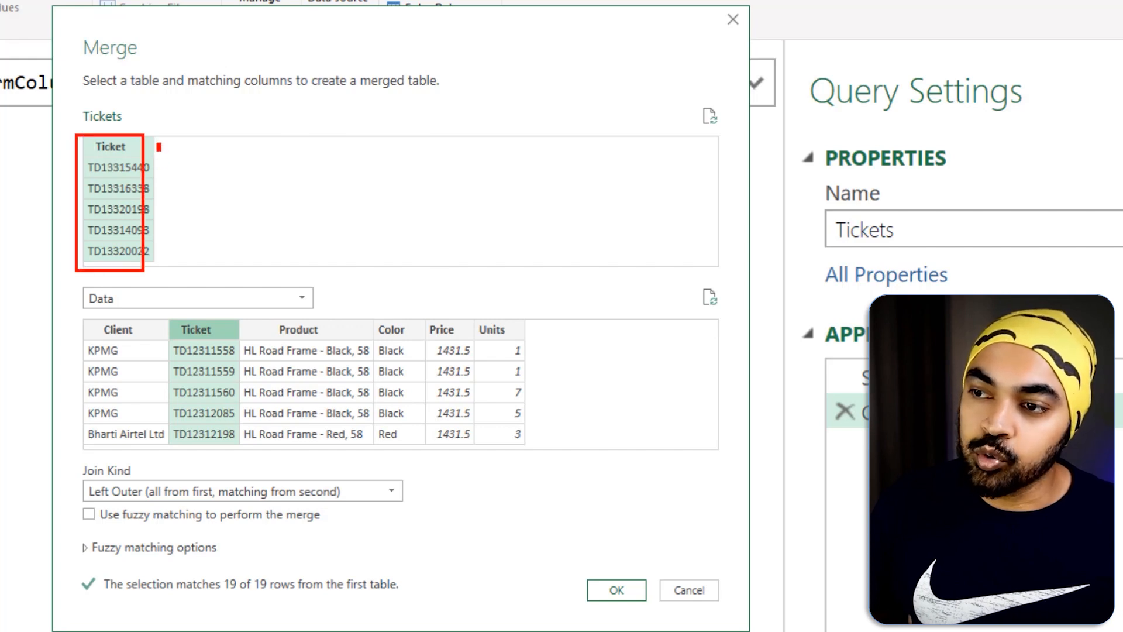
left_click_drag(158, 144, 209, 268)
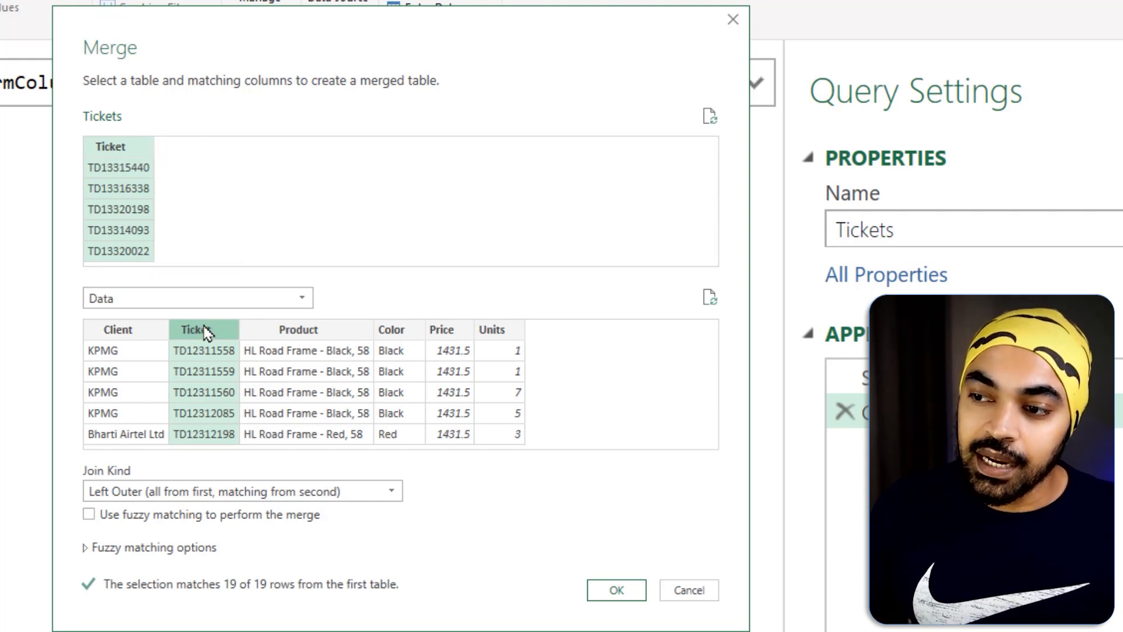
left_click(150, 331, "ctrl")
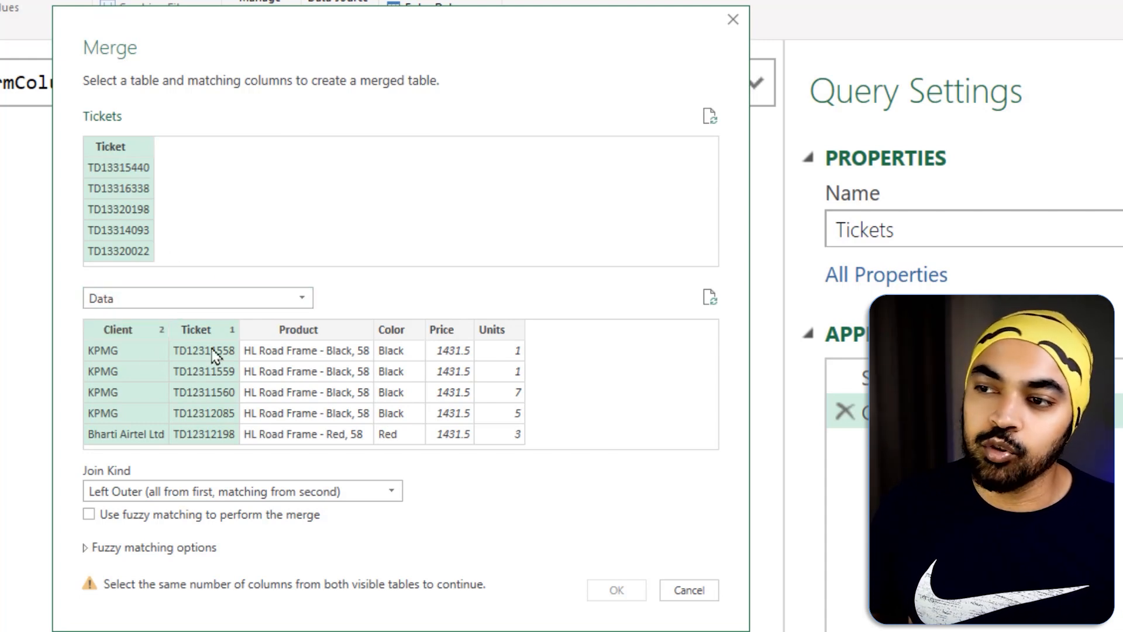
left_click(299, 329)
left_click(193, 329)
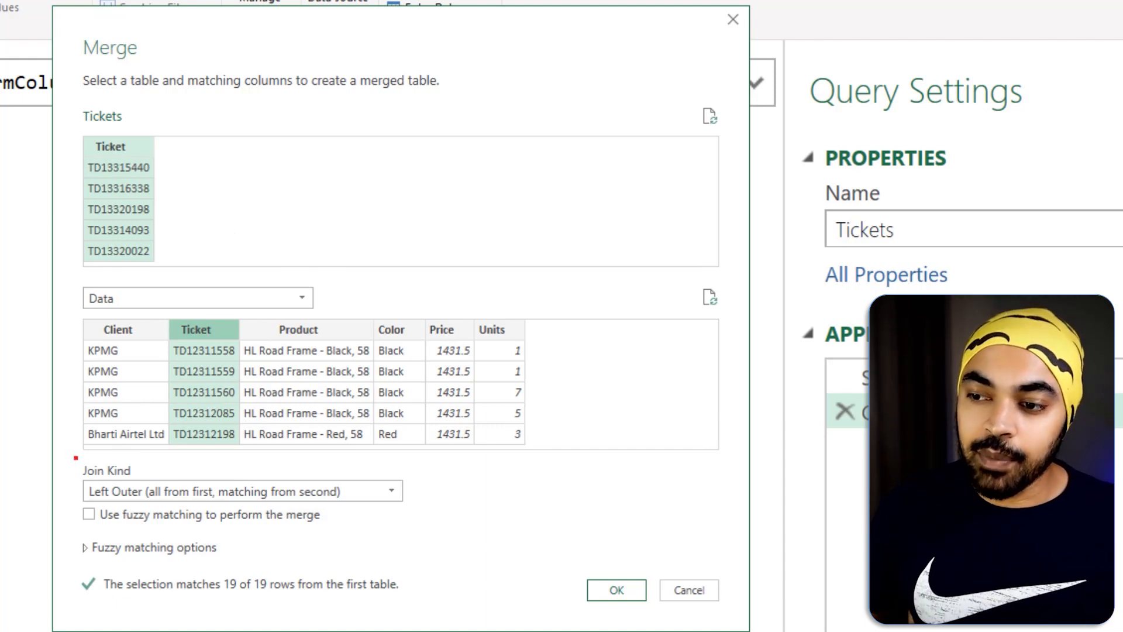
Set the join kind to Left Outer (all from first, matching from second) and complete the merge
mouse_move(75, 457)
left_mouse_down()
mouse_move(247, 505)
mouse_move(428, 510)
left_mouse_up()
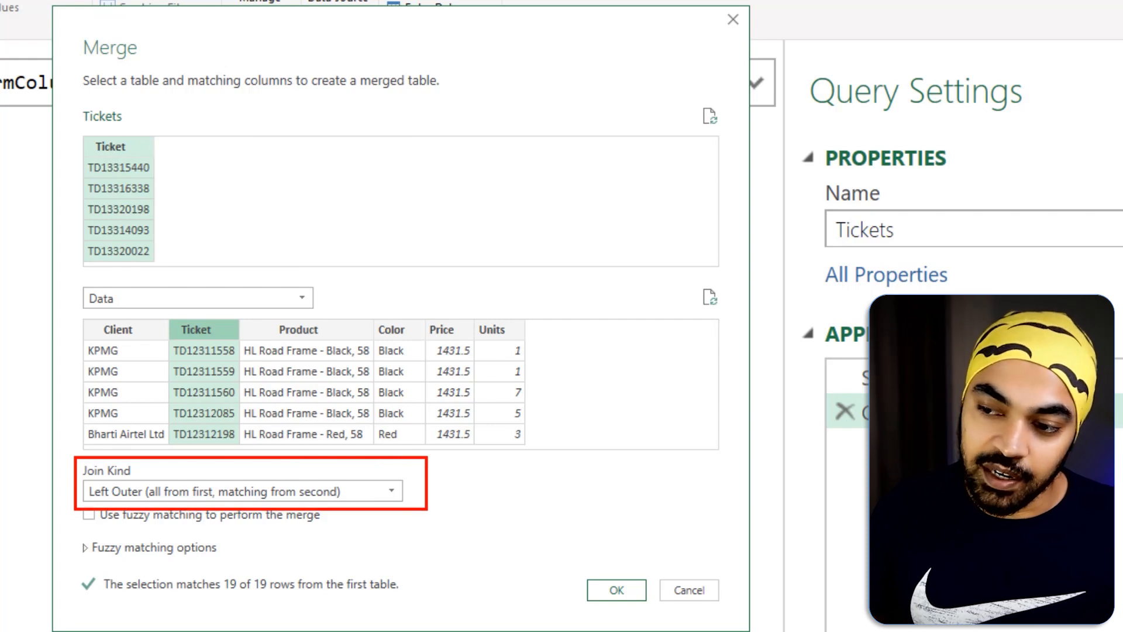
key("Escape")
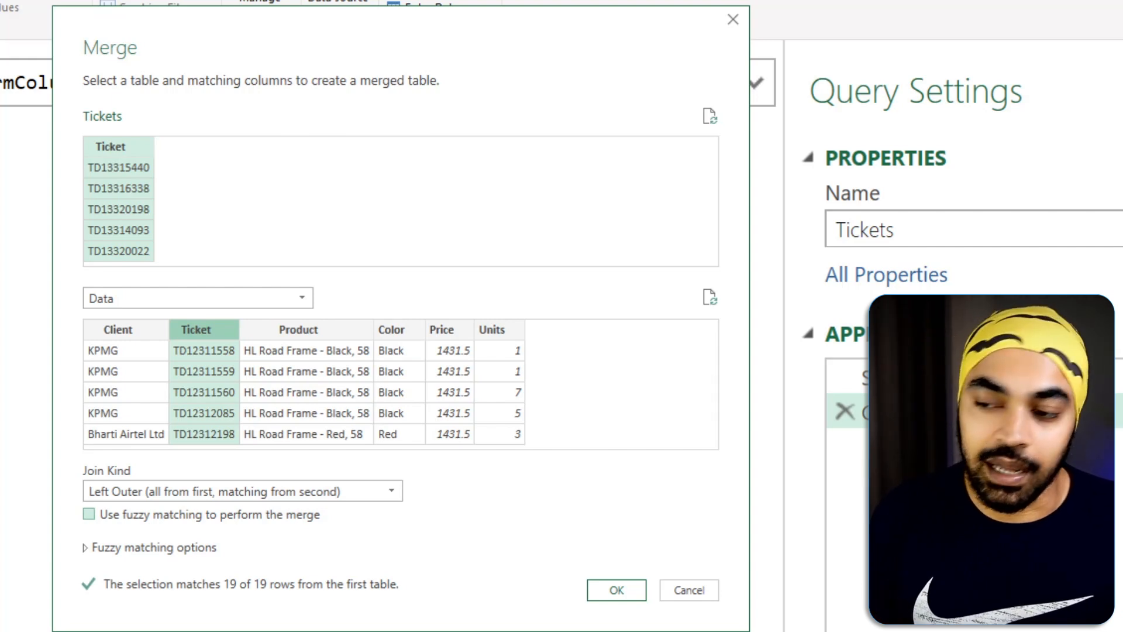
left_click(355, 498)
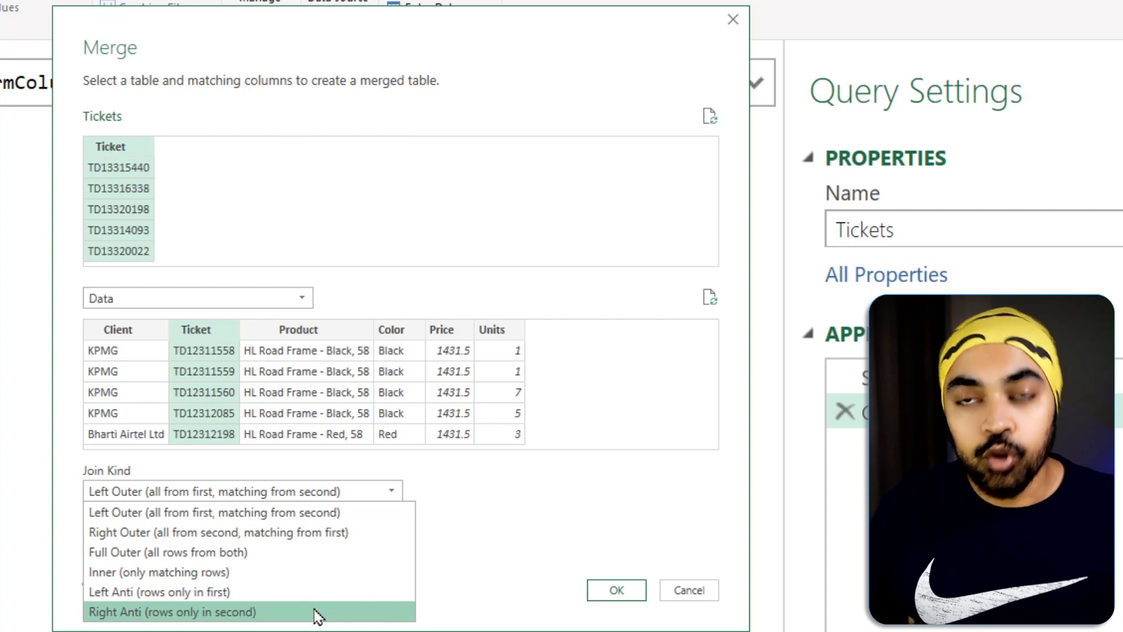
left_click(268, 520)
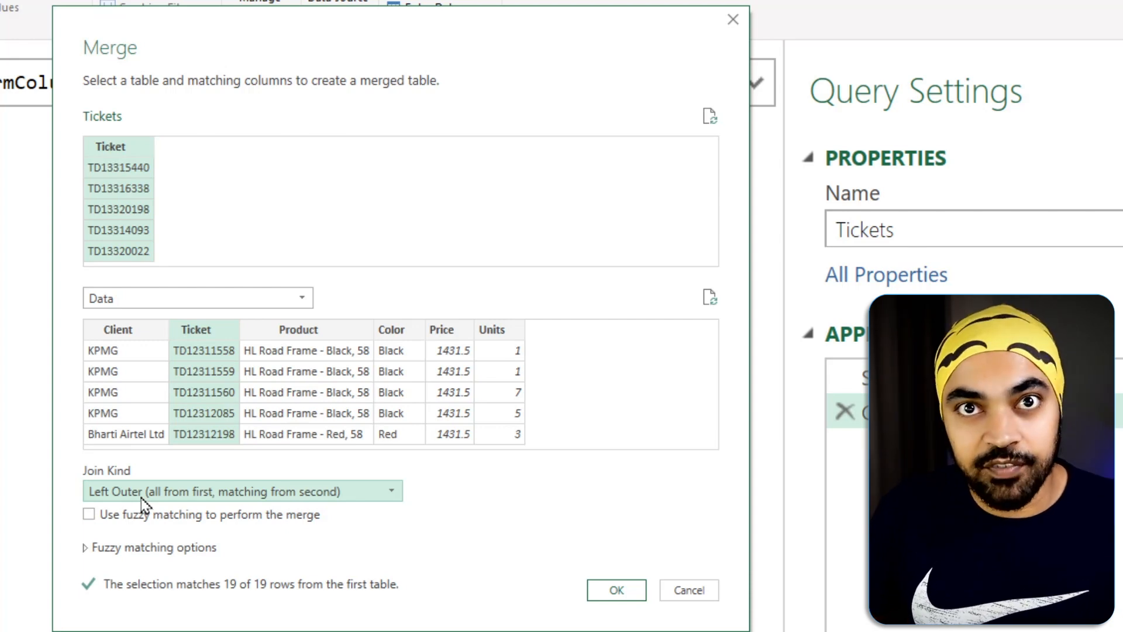
left_click(631, 597)
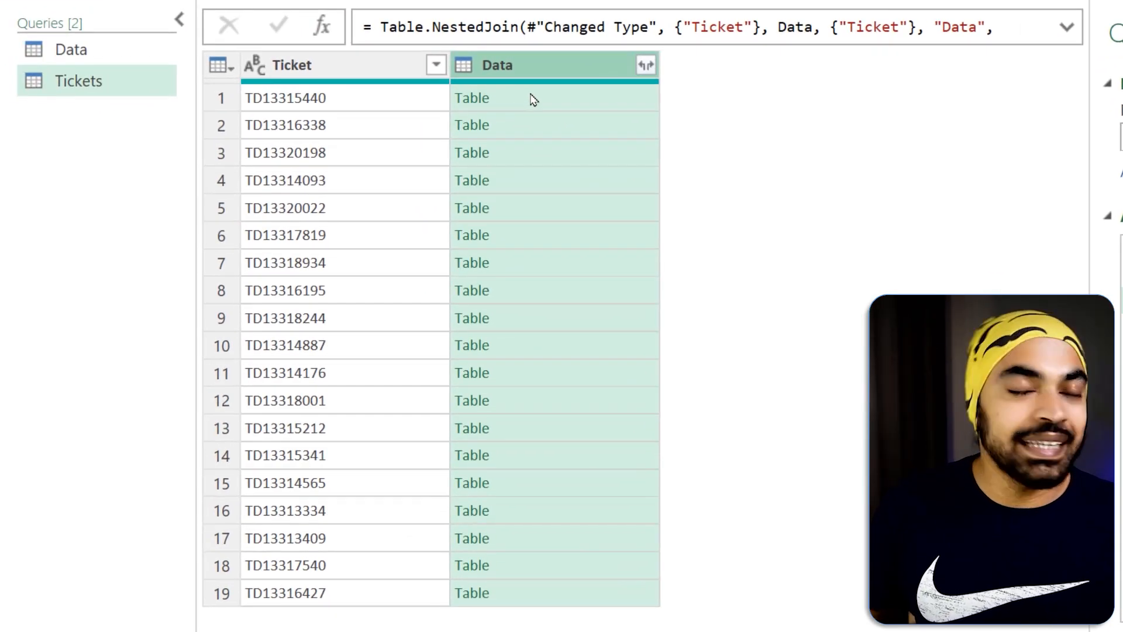
Expand the merged Data column to only Client, Price and Units, without using the original column name as prefix
left_click(534, 101)
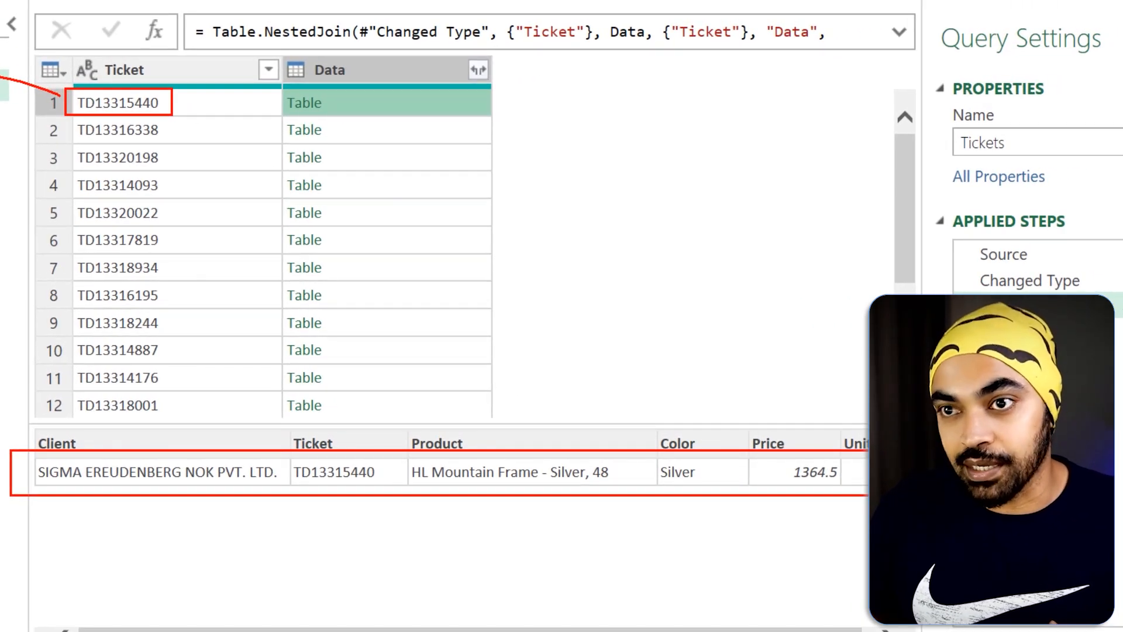
left_click(478, 71)
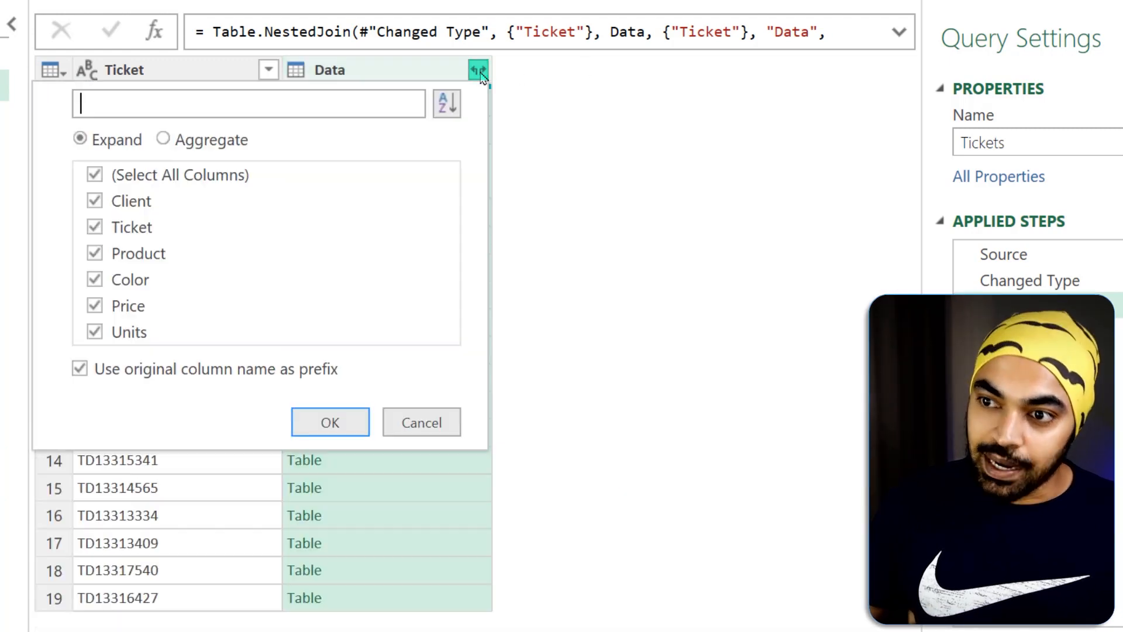
left_click(127, 371)
left_click(96, 174)
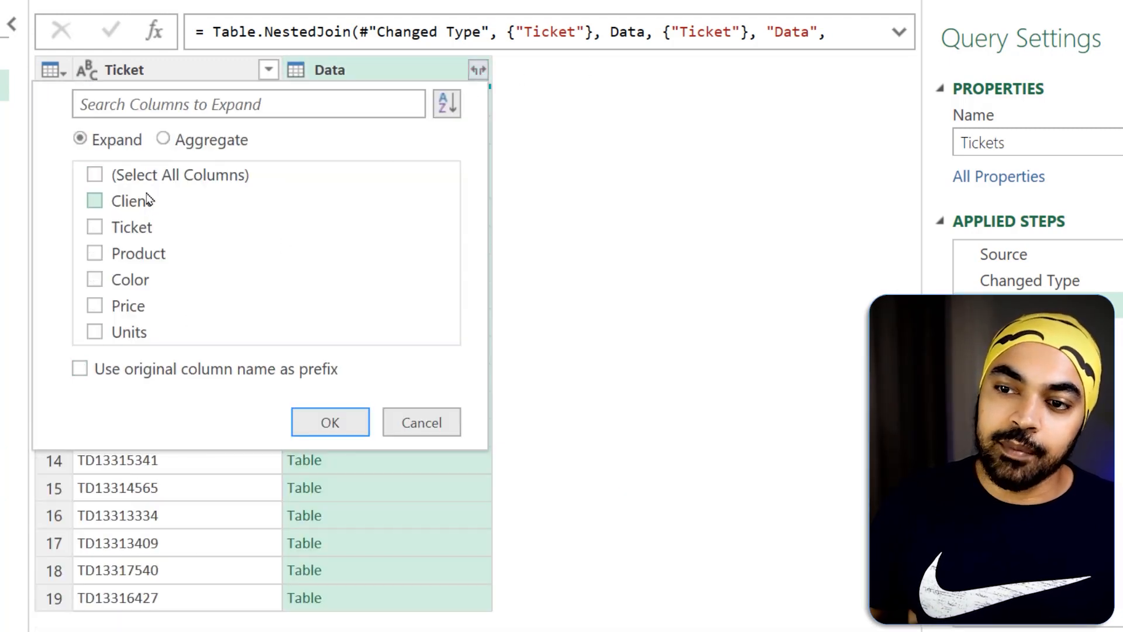
left_click(146, 202)
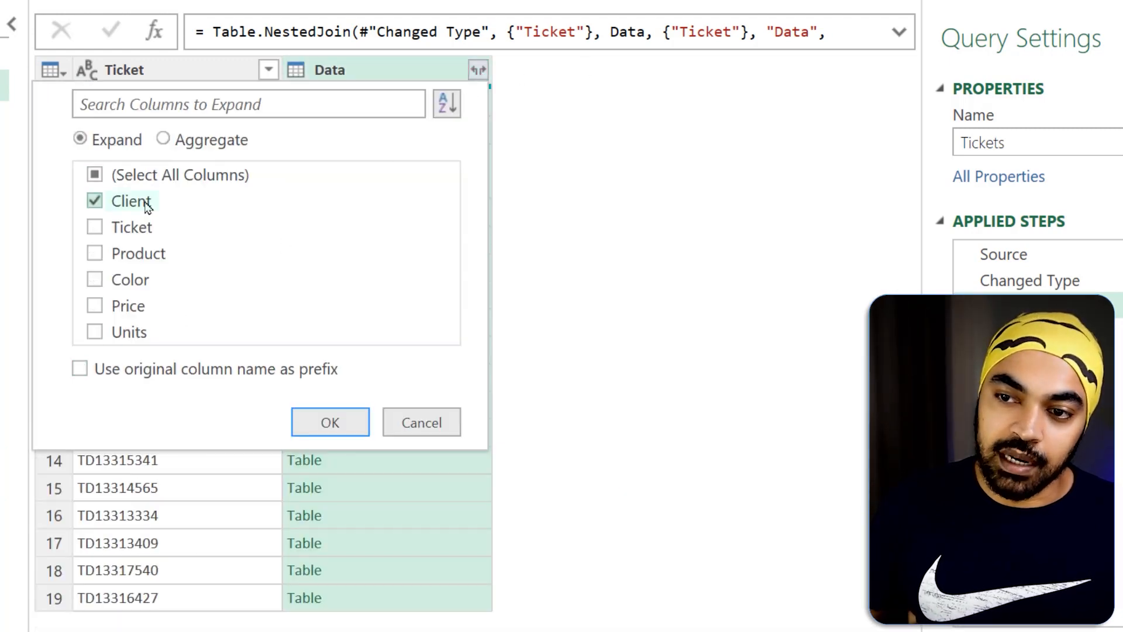
left_click(135, 308)
left_click(129, 332)
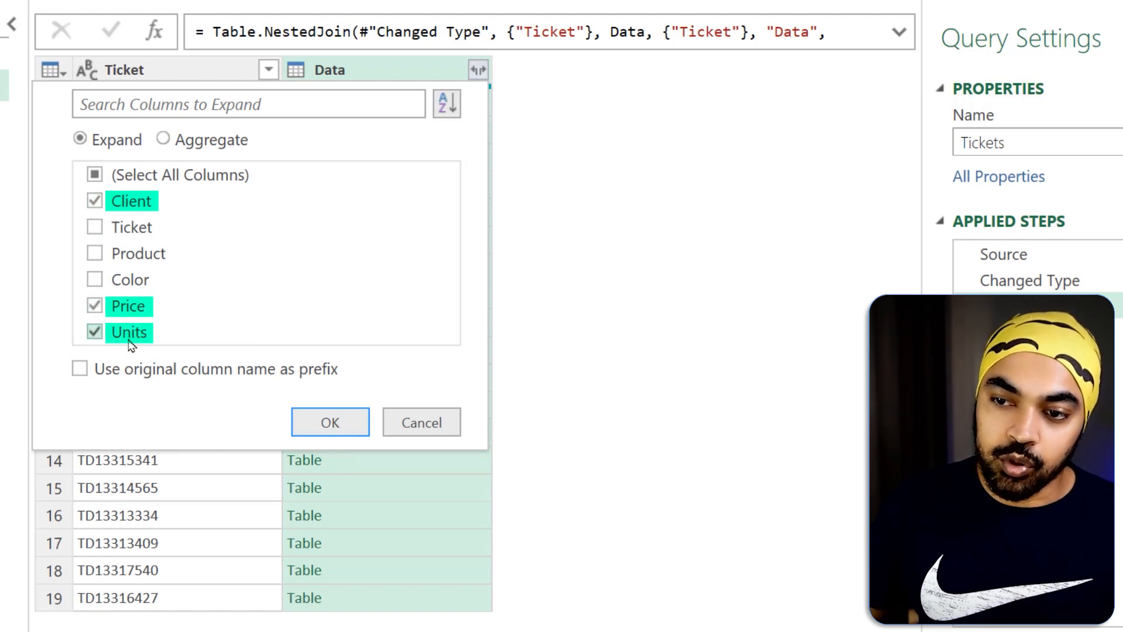
left_click(356, 425)
Examine the Ticket, Client, Price and Units values returned in the expanded Tickets query
left_click(147, 108)
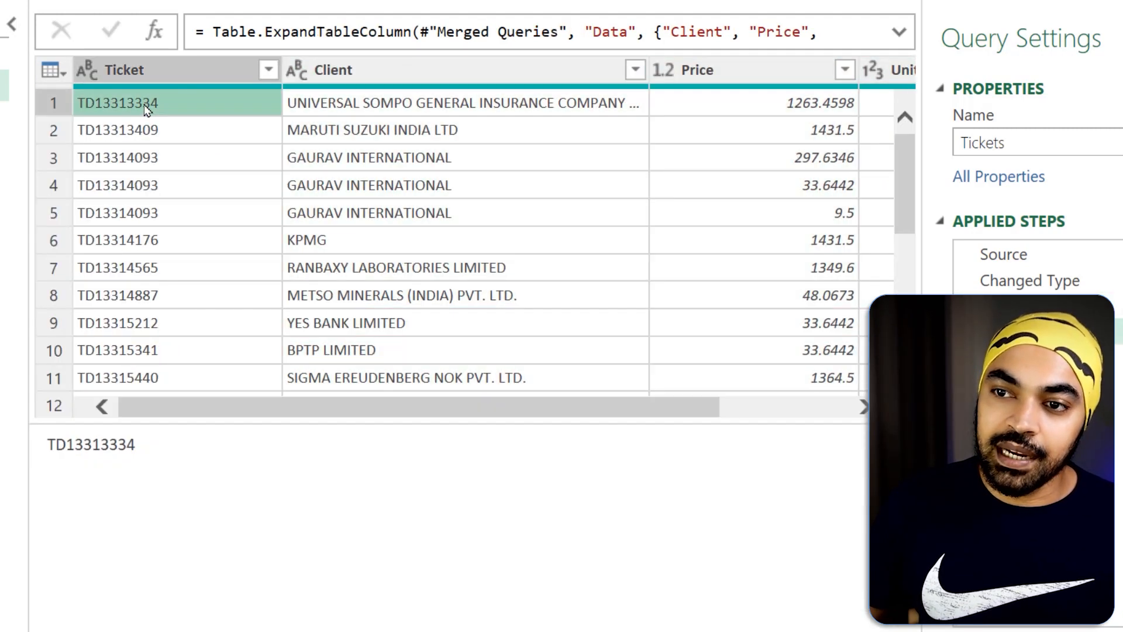
left_click(367, 103)
left_click(753, 116)
left_click_drag(652, 406, 780, 406)
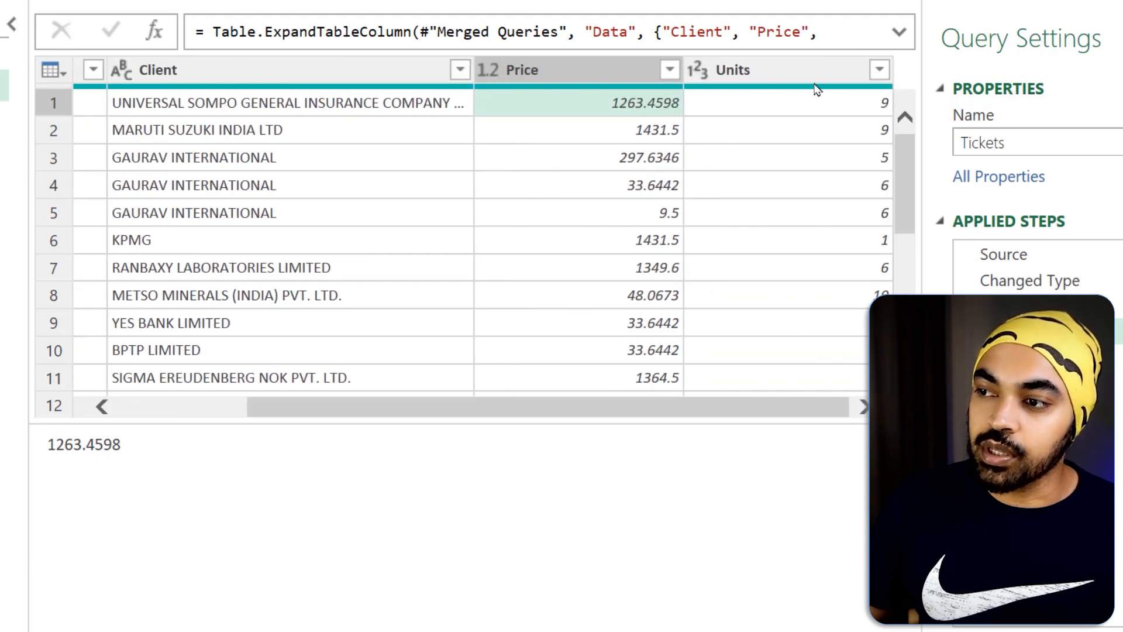
left_click(812, 106)
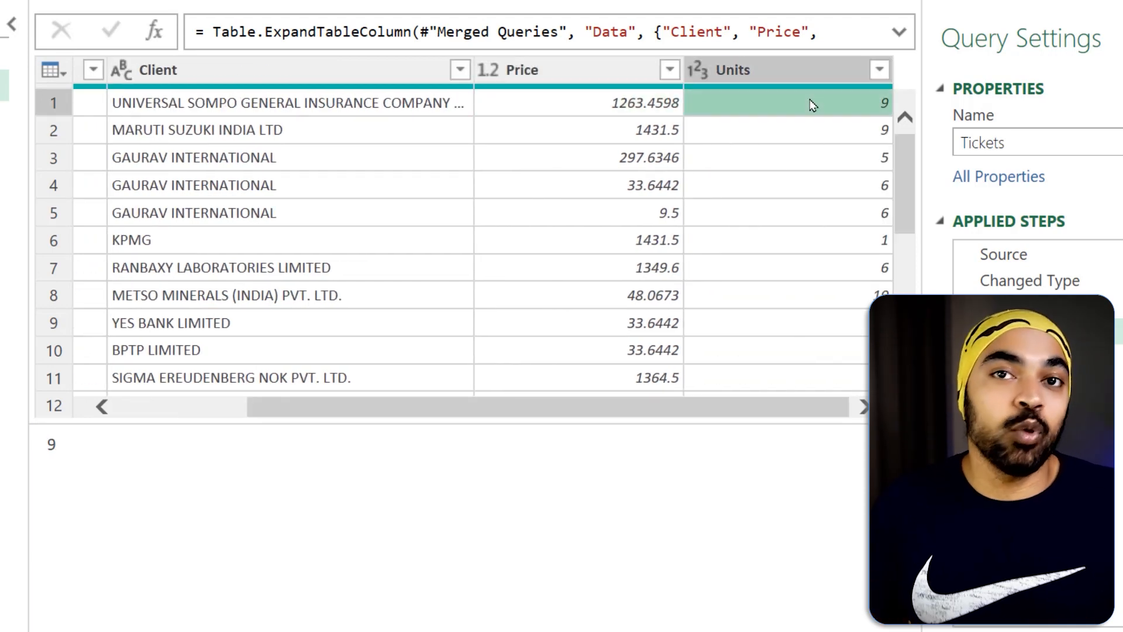
left_click(637, 75)
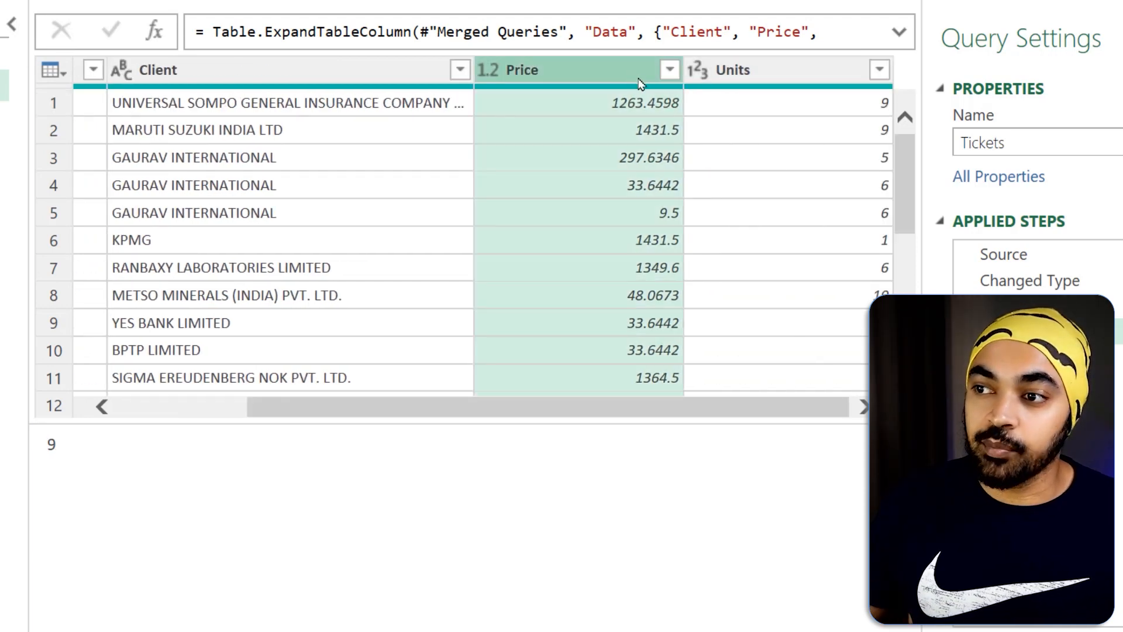
left_click(796, 80)
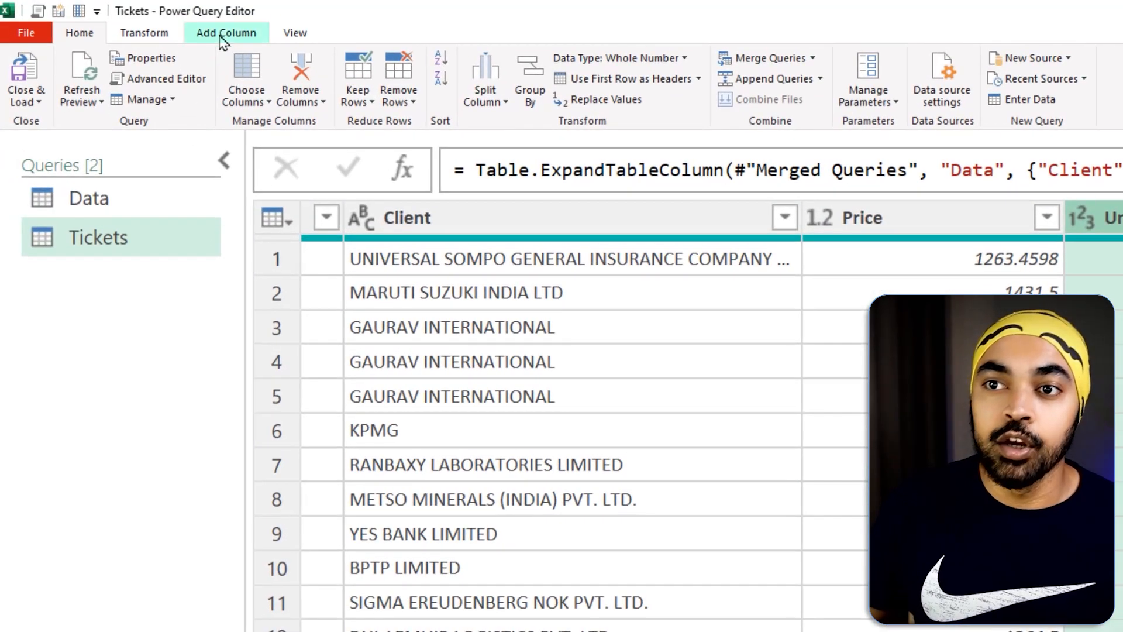
Add a custom column named Sales with the formula [Price] * [Units]
left_click(226, 33)
left_click(95, 82)
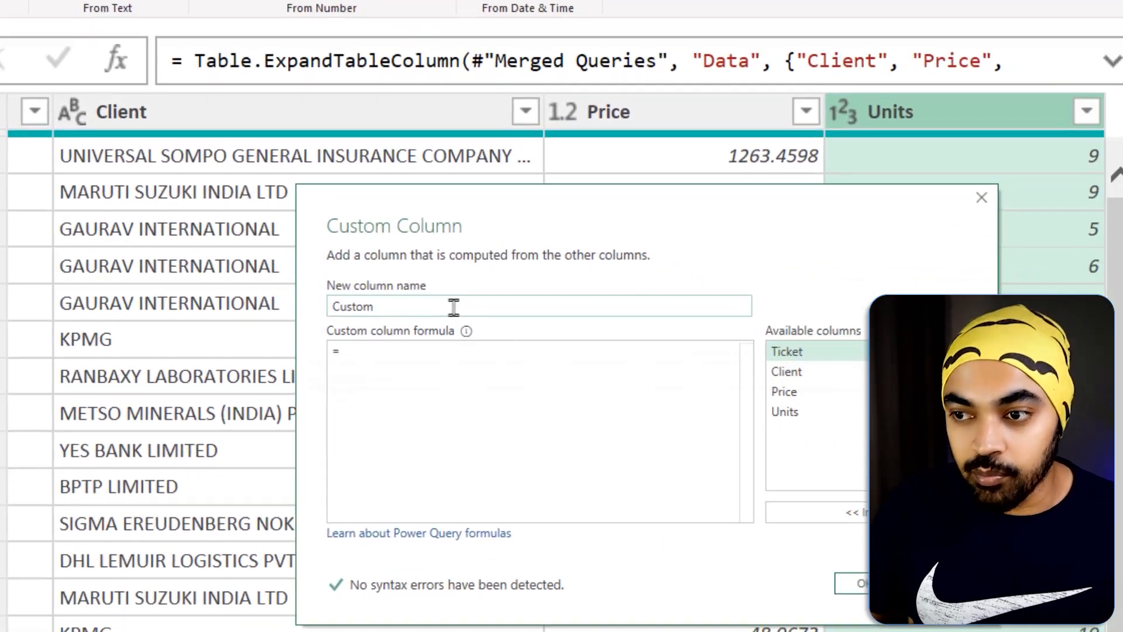
type("Sales")
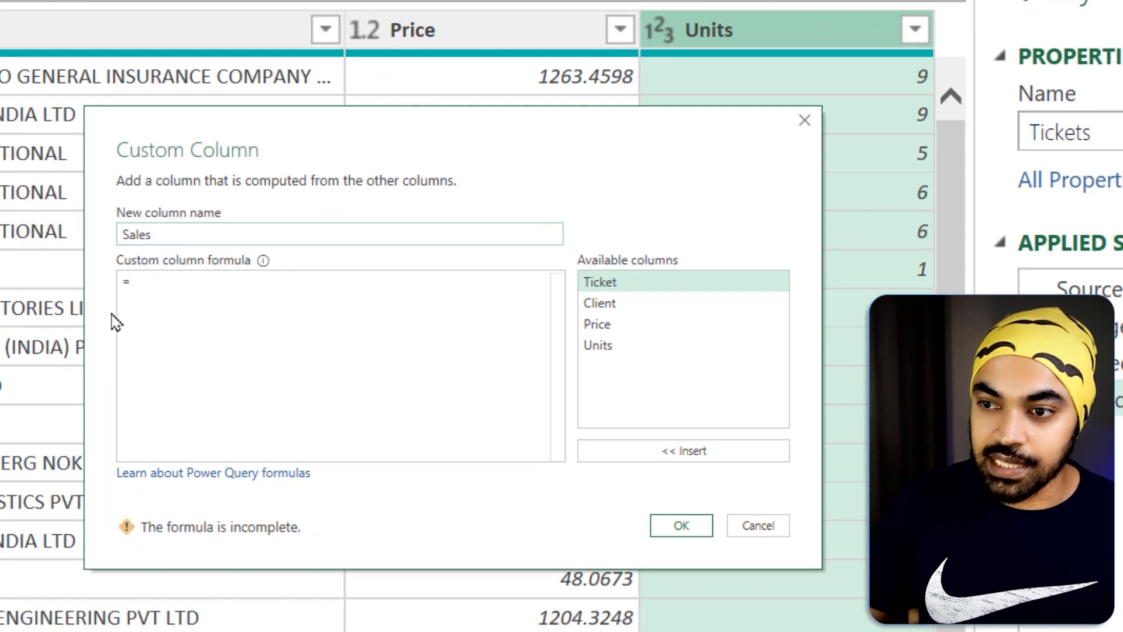
left_click(237, 286)
double_click(648, 329)
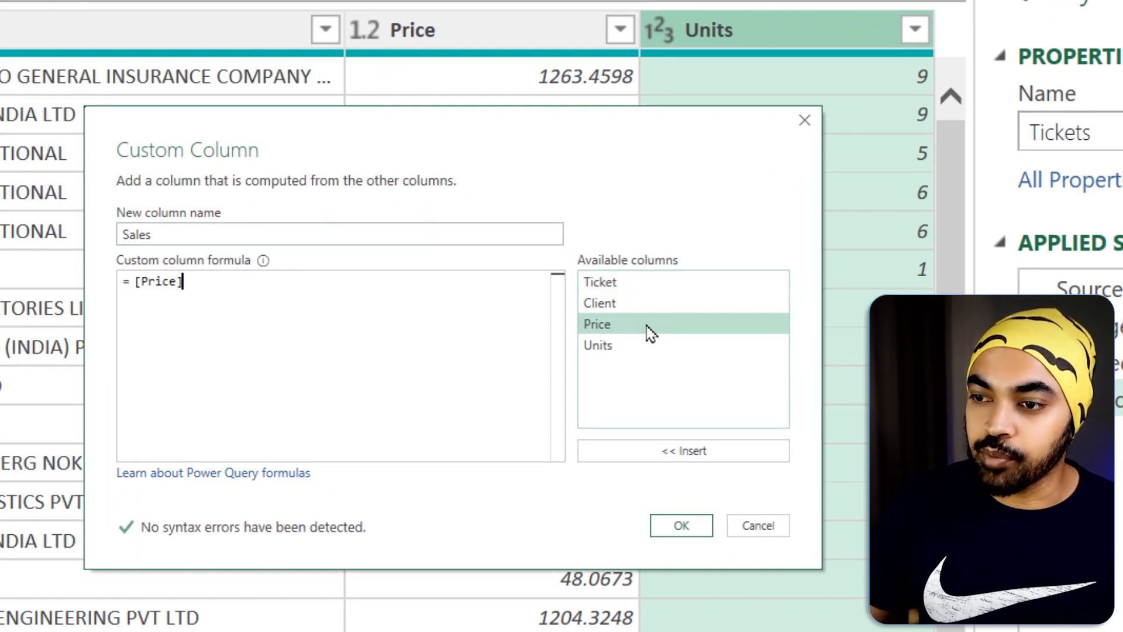
type("*")
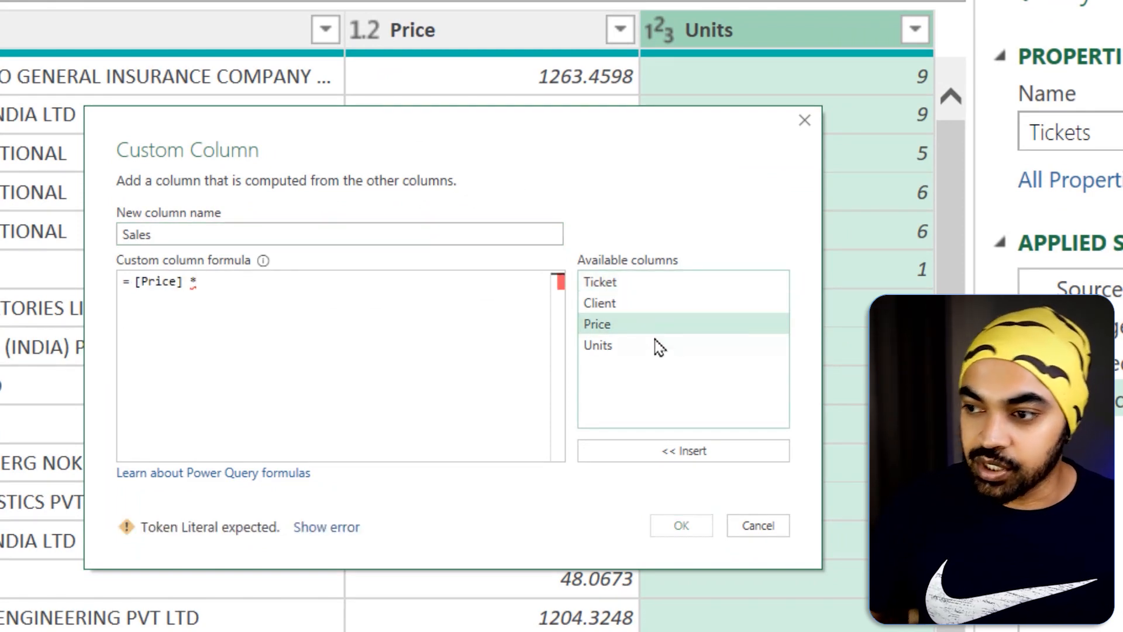
left_click(658, 346)
double_click(658, 347)
left_click(688, 527)
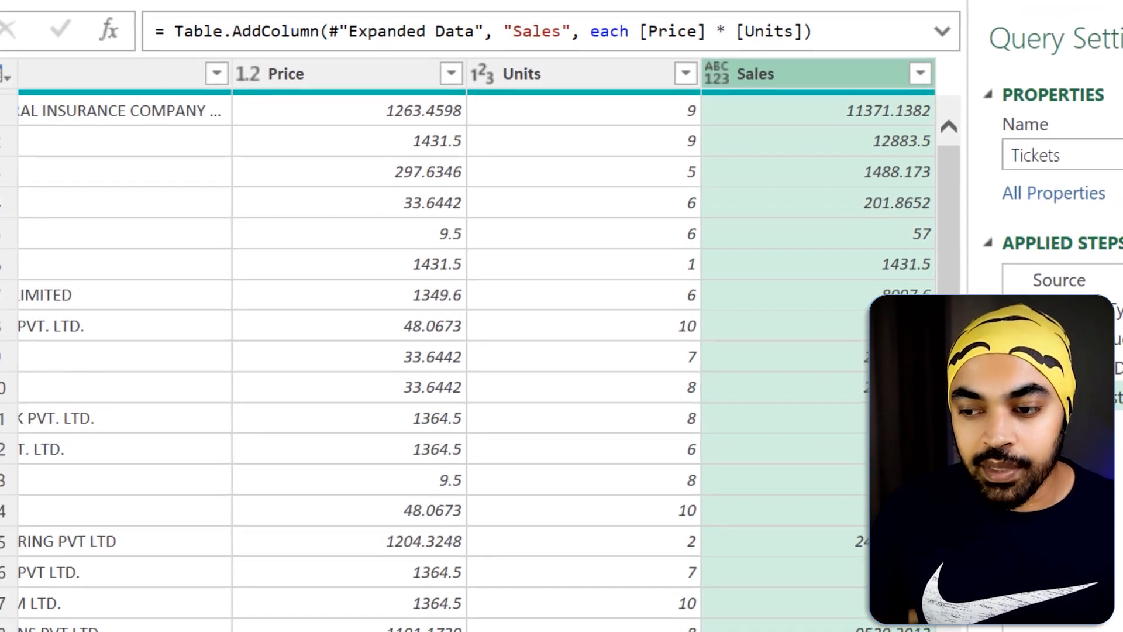
Close the query editor and load the merged Tickets query into the workbook
scroll(468, 351, "left", 10)
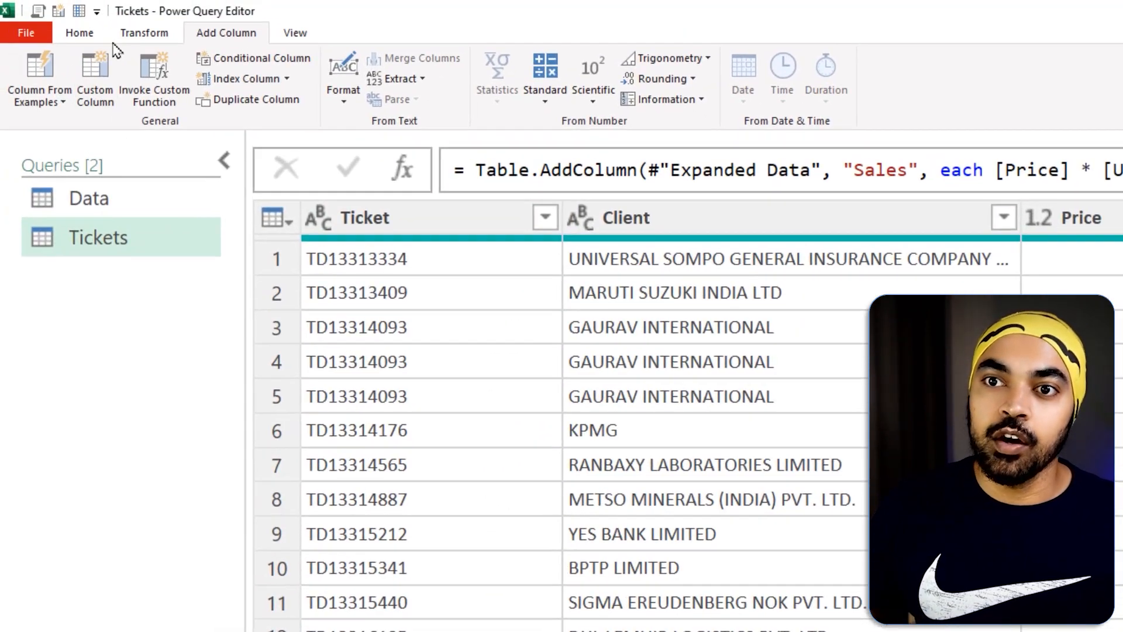
left_click(79, 32)
left_click(24, 96)
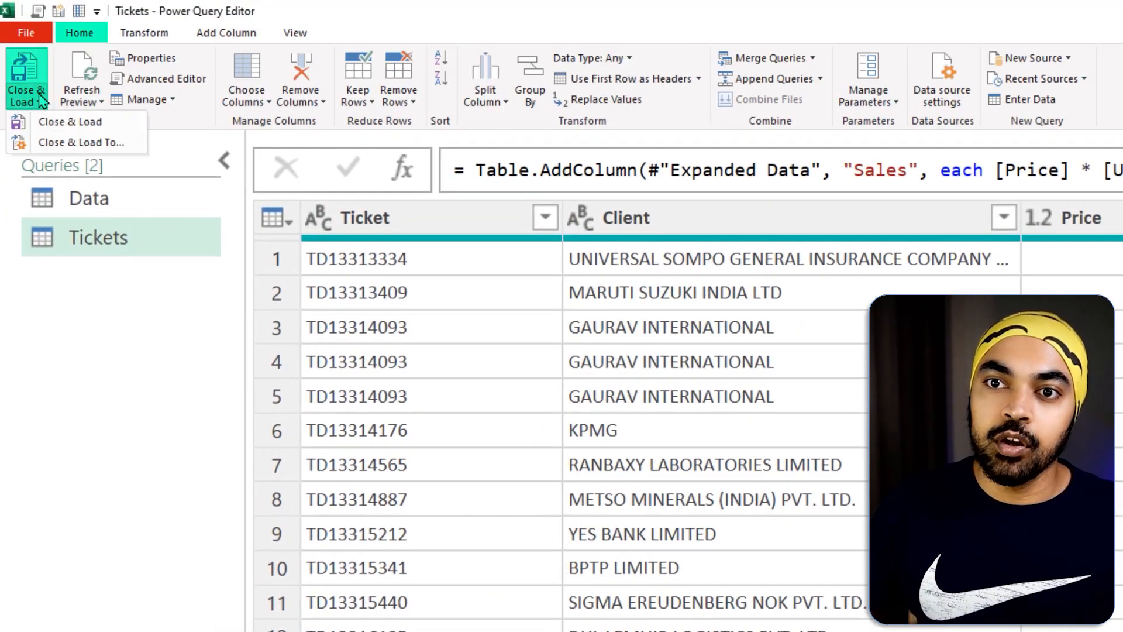
left_click(52, 125)
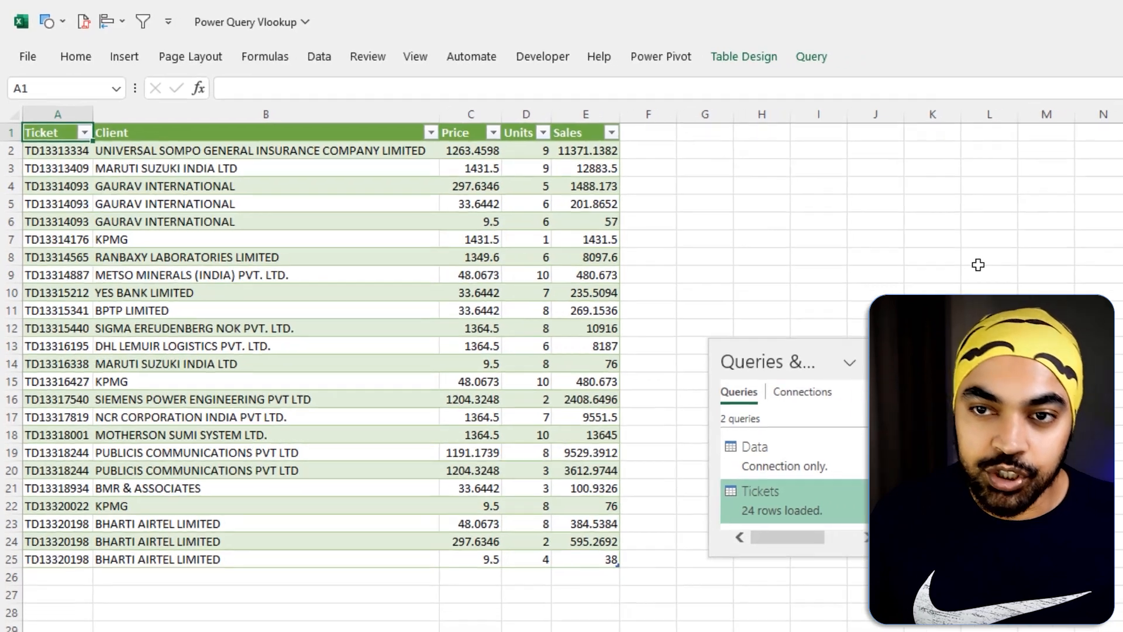
Copy the entire loaded Tickets result table and paste it into Sheet1 starting at cell J2
key("ctrl+a")
key("ctrl+c")
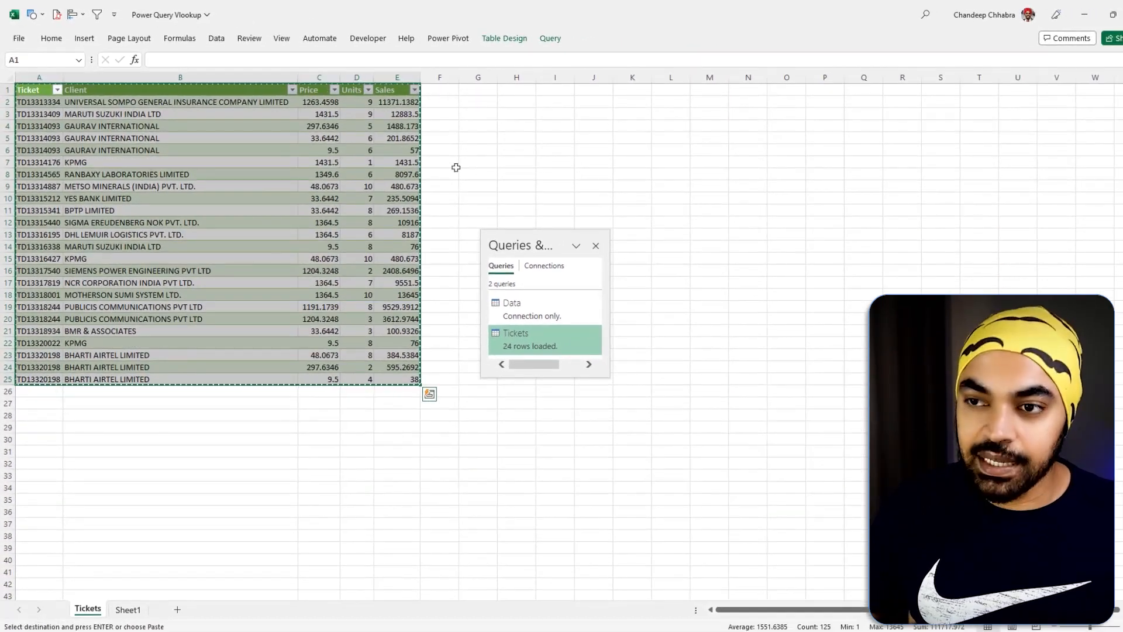
key("ctrl+Page_Down")
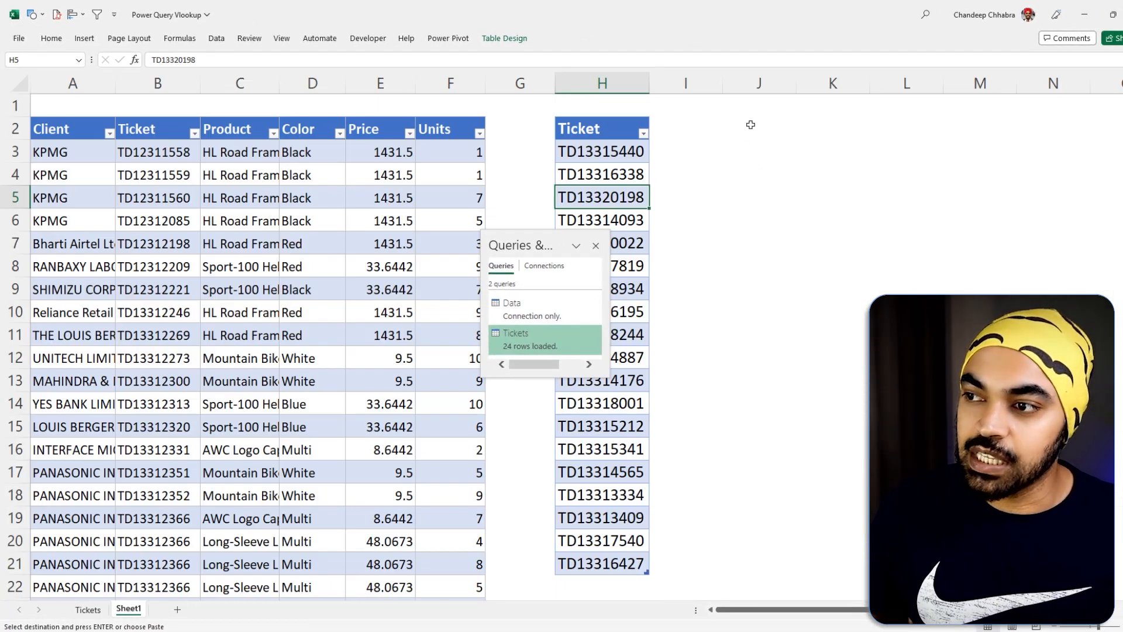
left_click(750, 124)
key("Return")
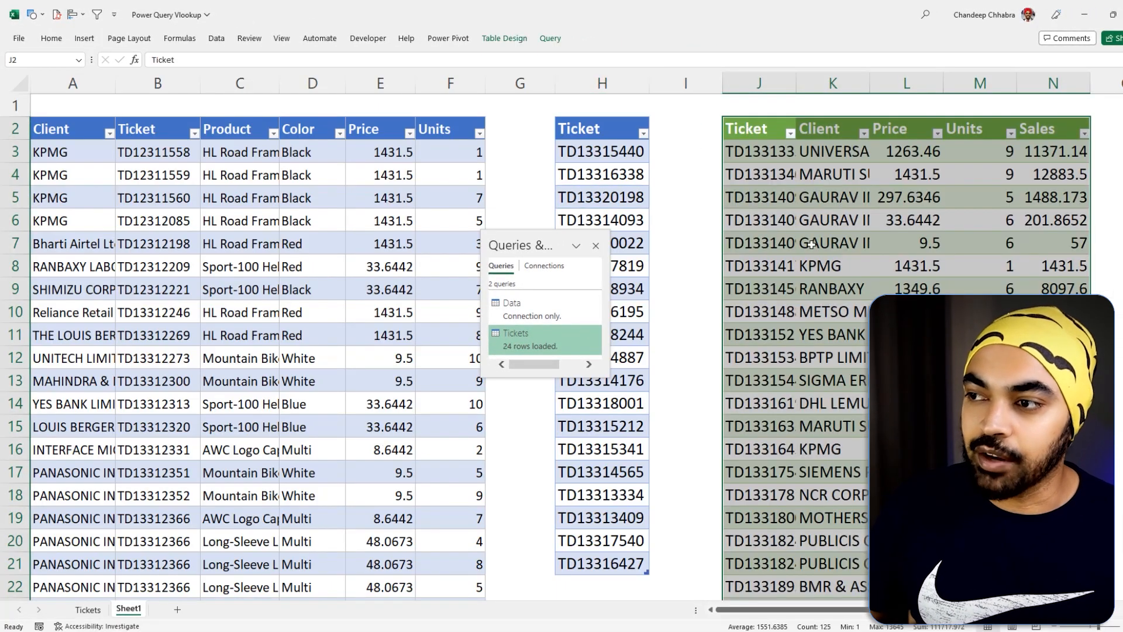
Adjust the pasted table's Ticket and Client column widths and move the Queries & Connections pane clear of the tables
double_click(796, 83)
double_click(890, 83)
left_click(893, 264)
scroll(892, 257, "down", 2)
left_click_drag(960, 82, 762, 82)
left_click(846, 238)
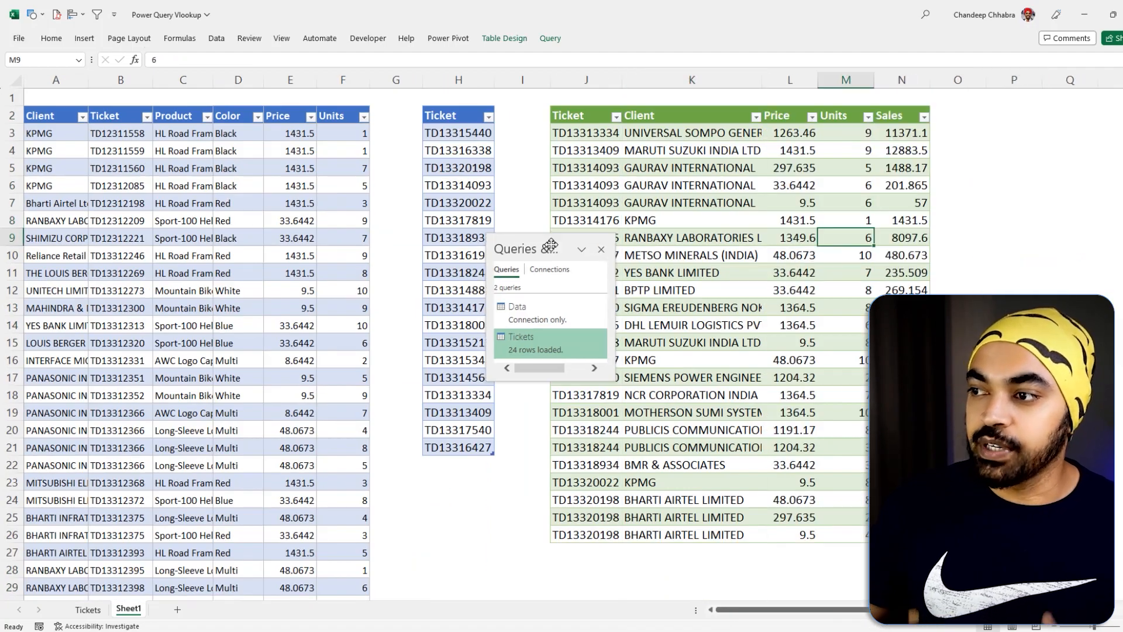
left_click_drag(548, 243, 1009, 238)
left_click(522, 488)
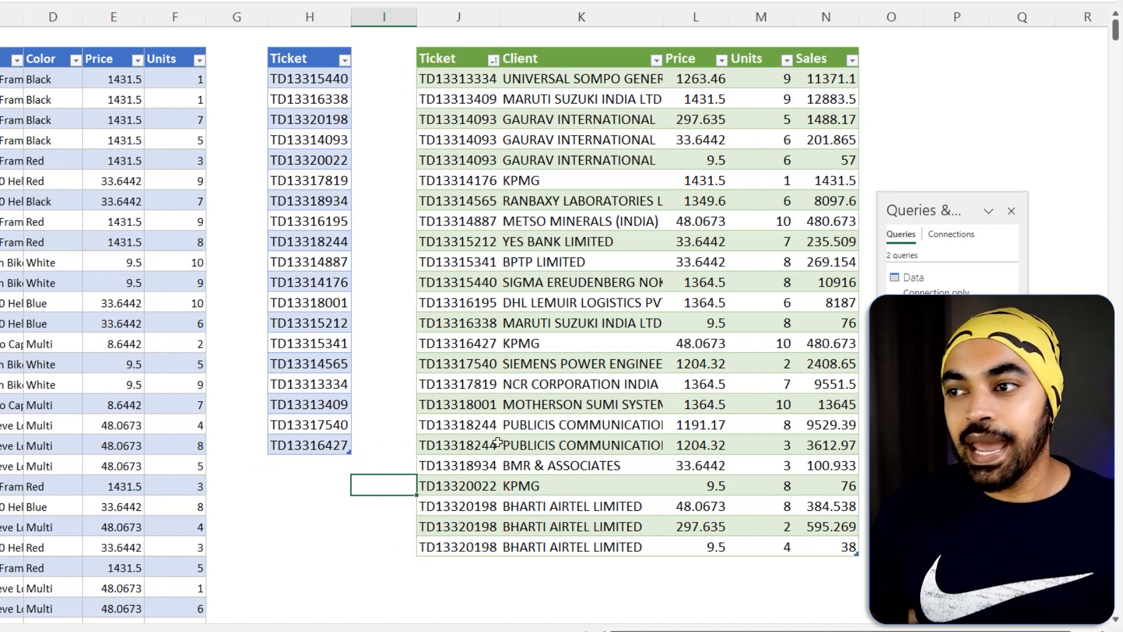
Compare the result's Ticket column with the lookup list and find the ticket from J21 in the source table's Ticket column
left_click_drag(455, 108, 448, 358)
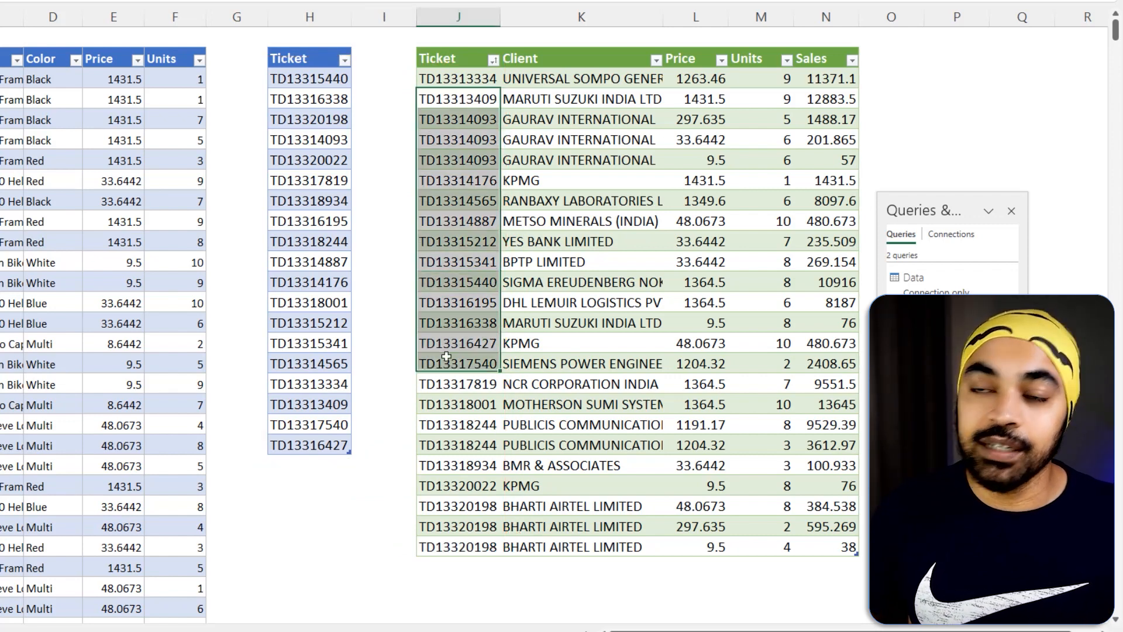
left_click(317, 282)
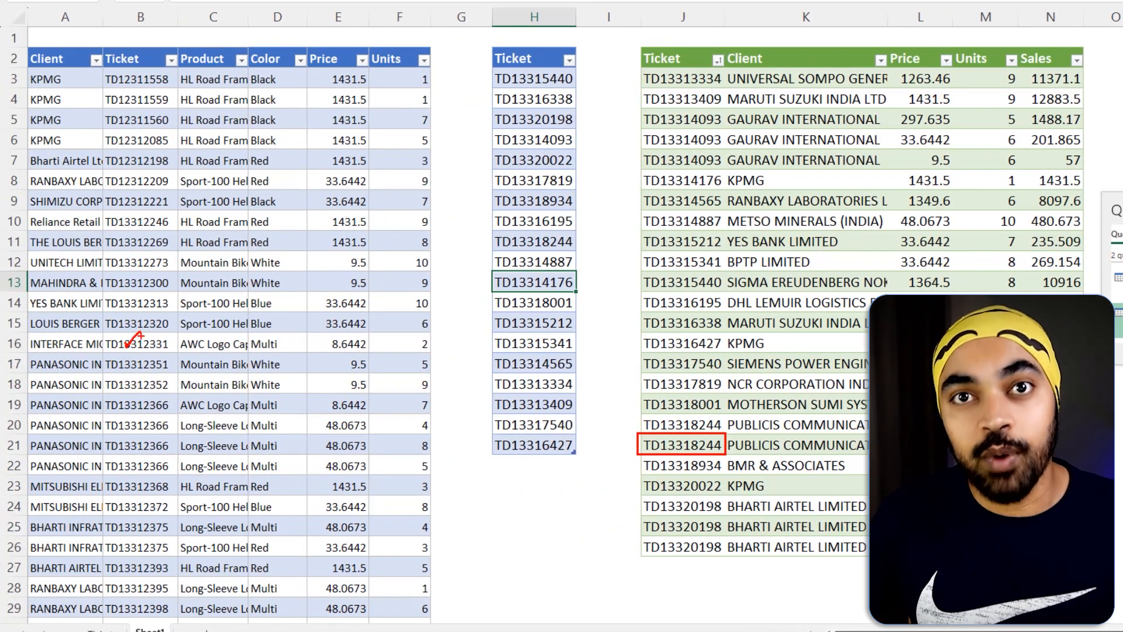
left_click(709, 445)
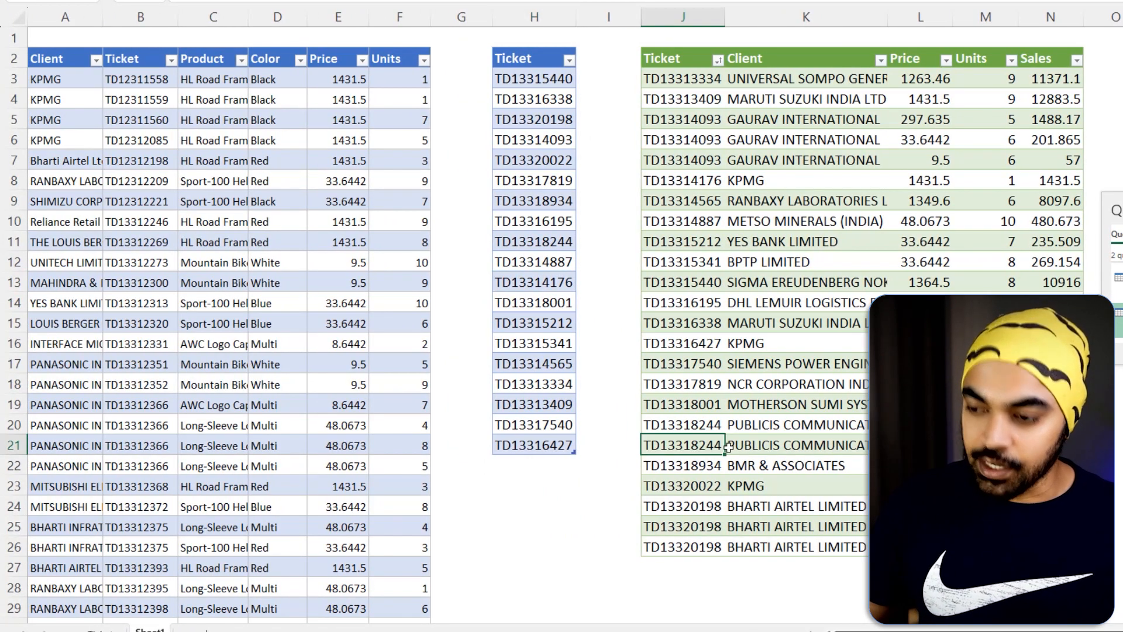
key("ctrl+c")
left_click(128, 293)
key("ctrl+space")
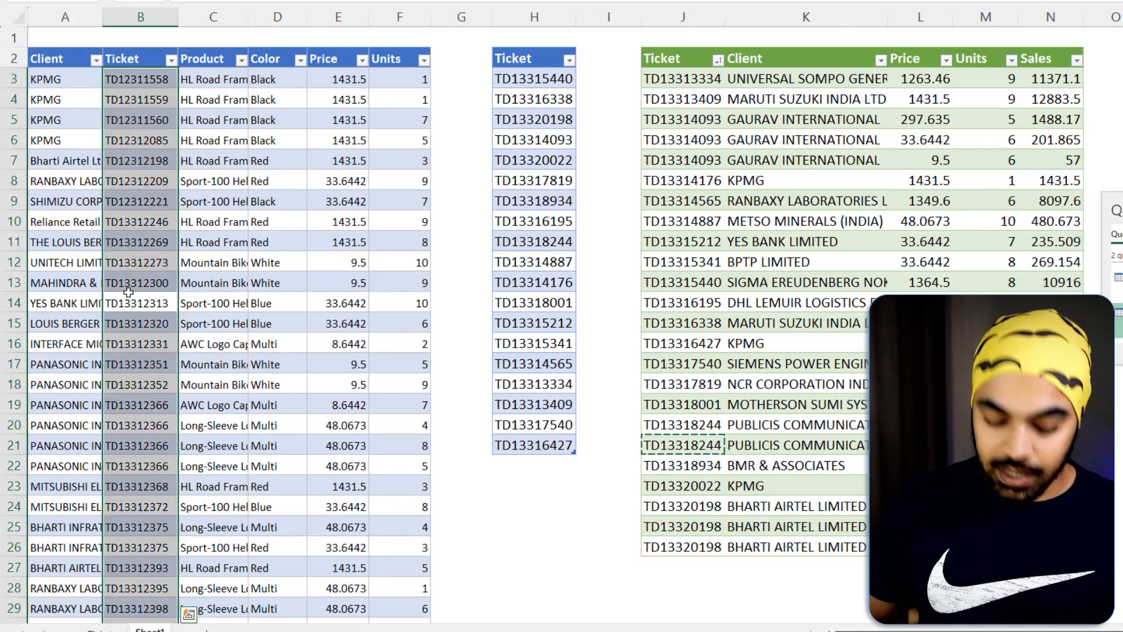
key("ctrl+f")
key("ctrl+v")
key("Return")
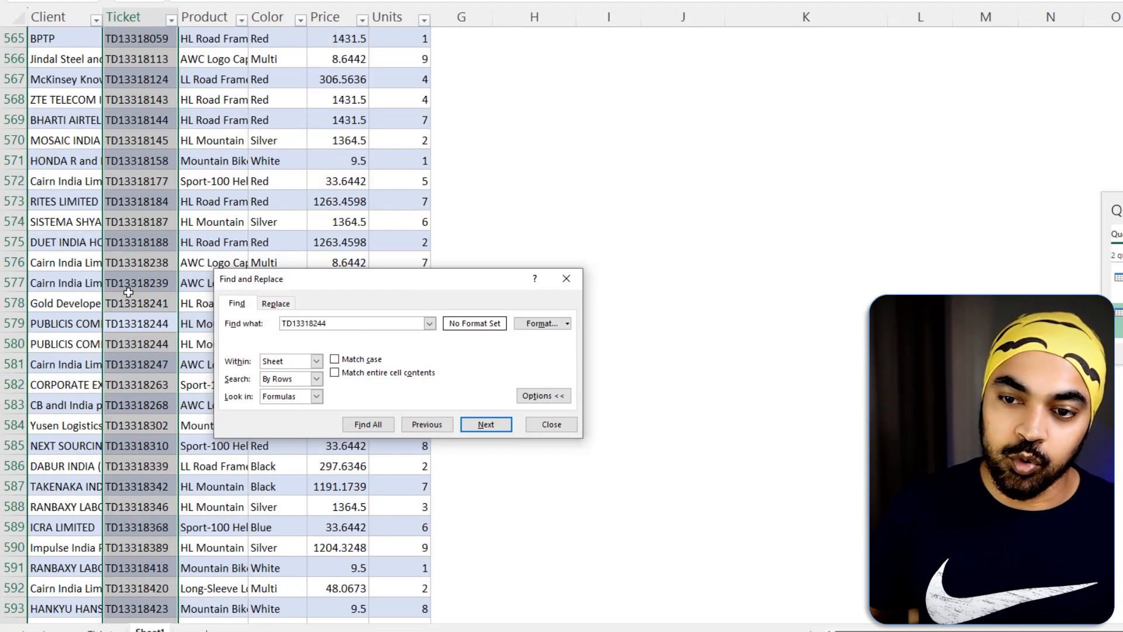
key("Escape")
left_click(155, 323)
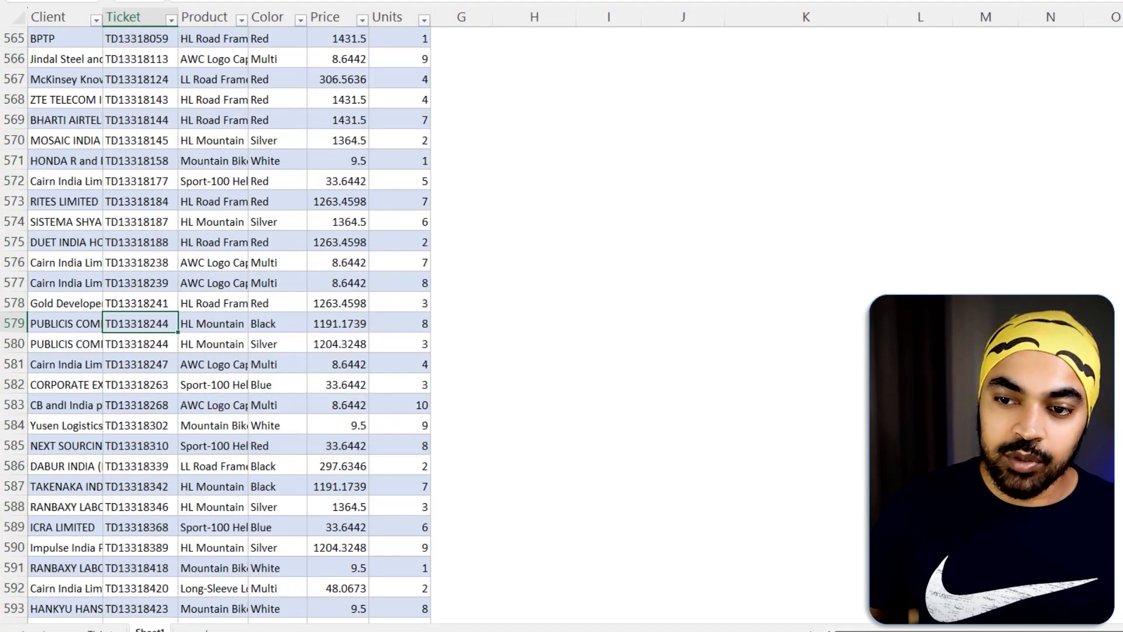
key("ctrl+2")
mouse_move(30, 311)
left_mouse_down()
mouse_move(138, 351)
mouse_move(440, 354)
left_mouse_up()
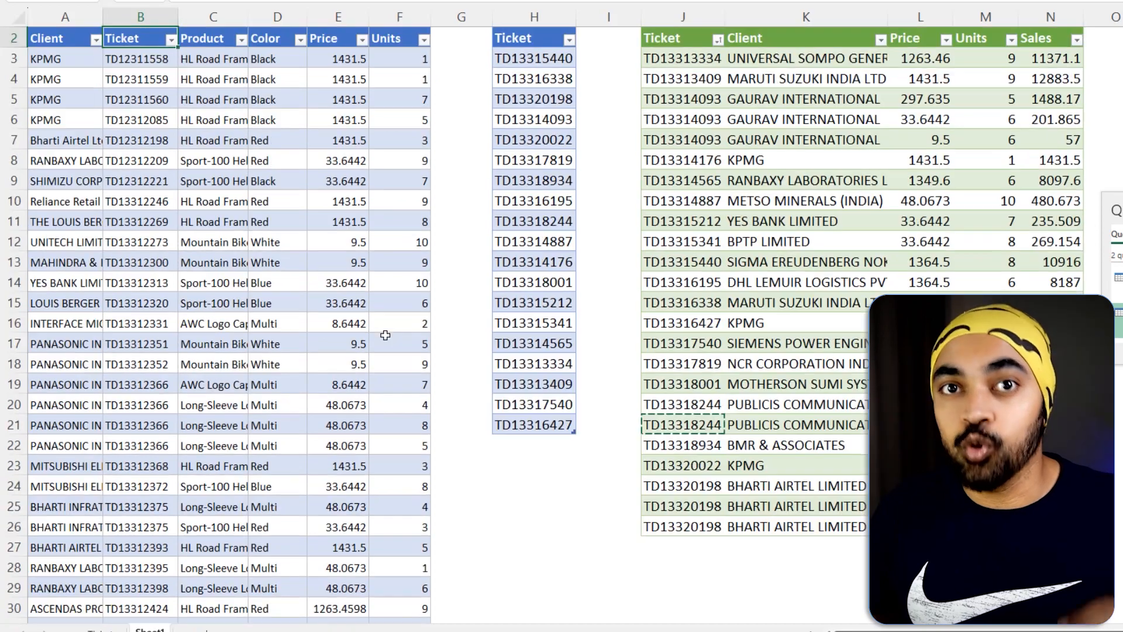
Open the Data query for editing and remove duplicates based on the Ticket column
key("Right")
key("Right")
key("Right")
key("Right")
key("Right")
key("Right")
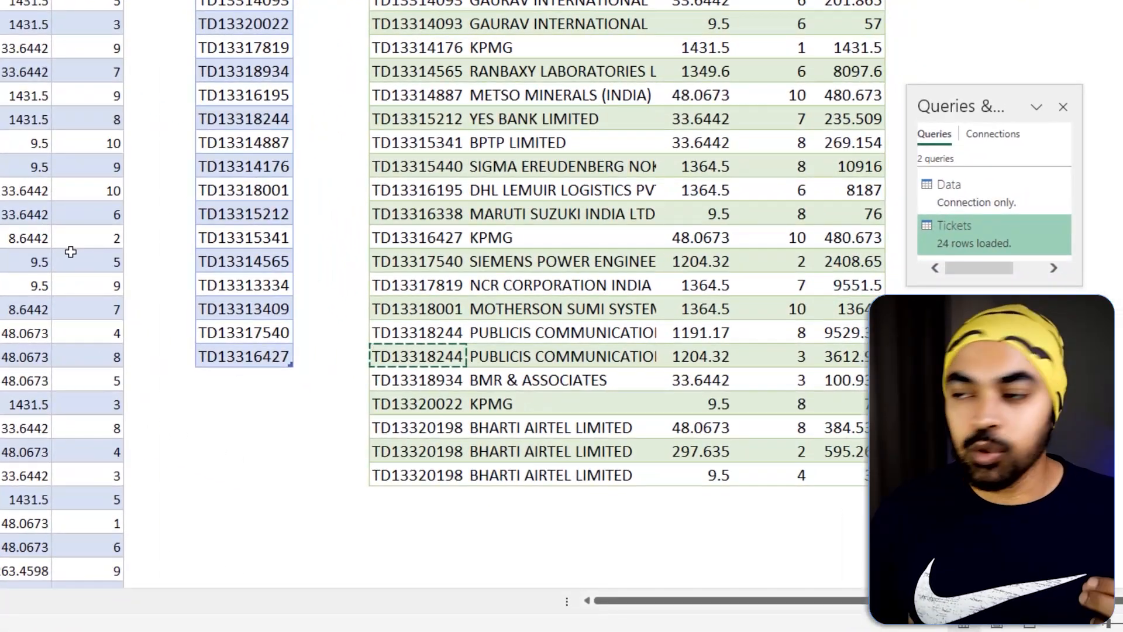
left_click(960, 199)
double_click(959, 199)
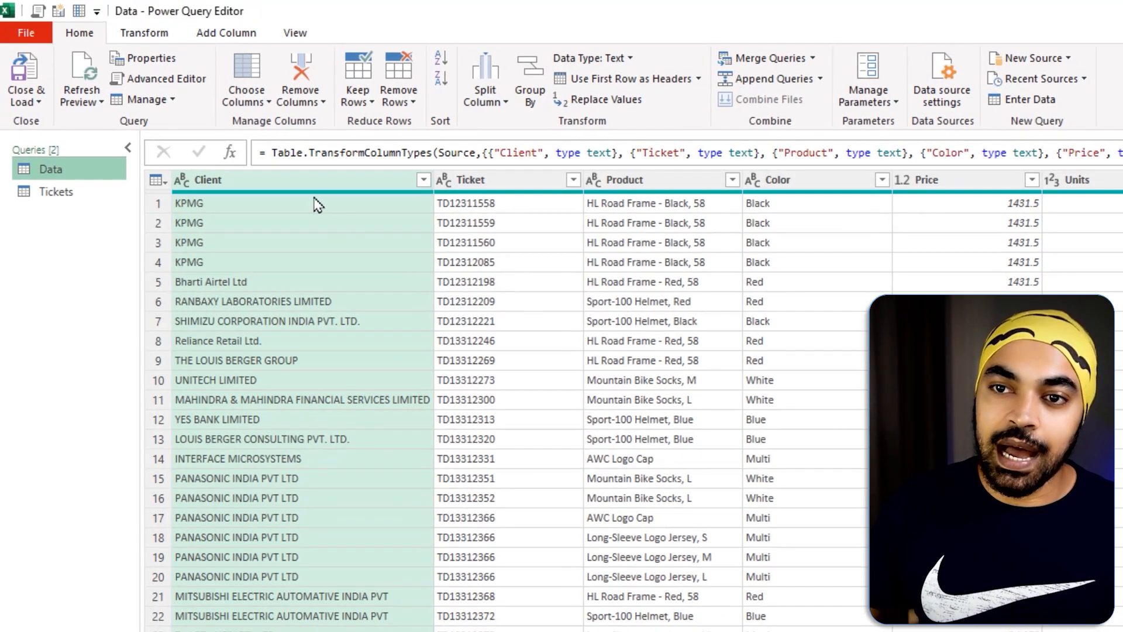
left_click(481, 182)
right_click(482, 184)
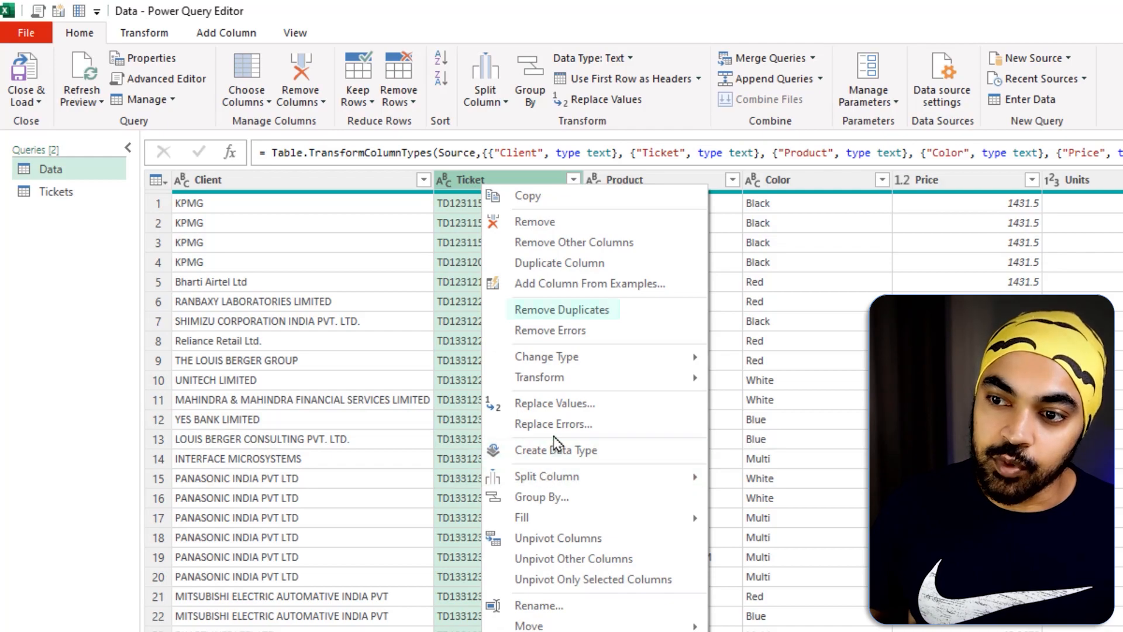
left_click(570, 312)
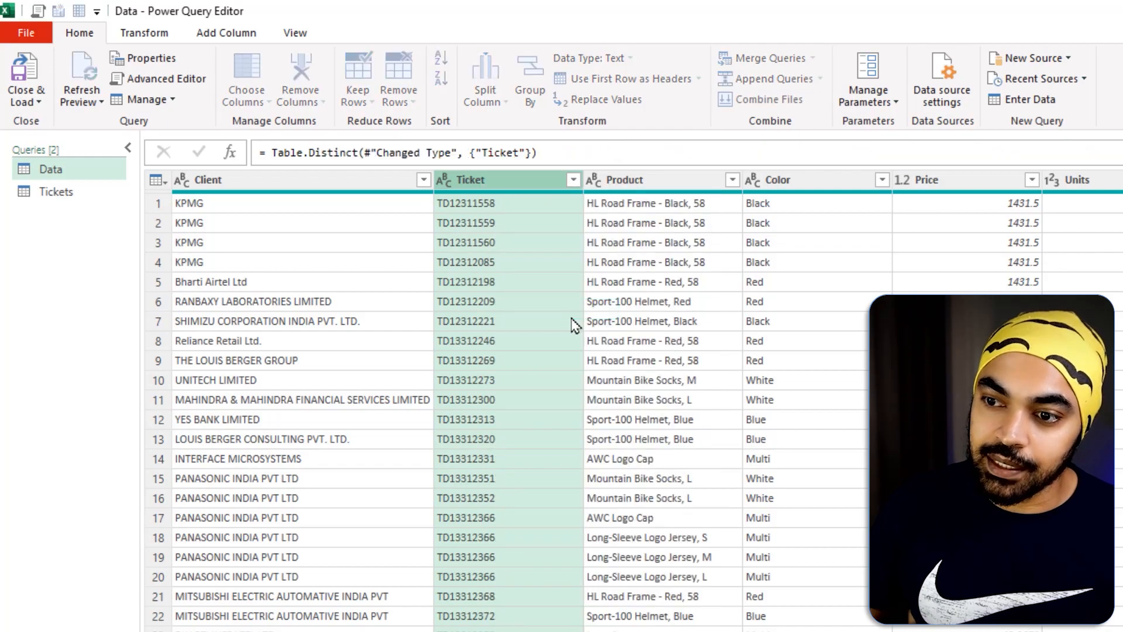
Close and load the edited Data query and refresh the Tickets result table in Sheet1
left_click(26, 73)
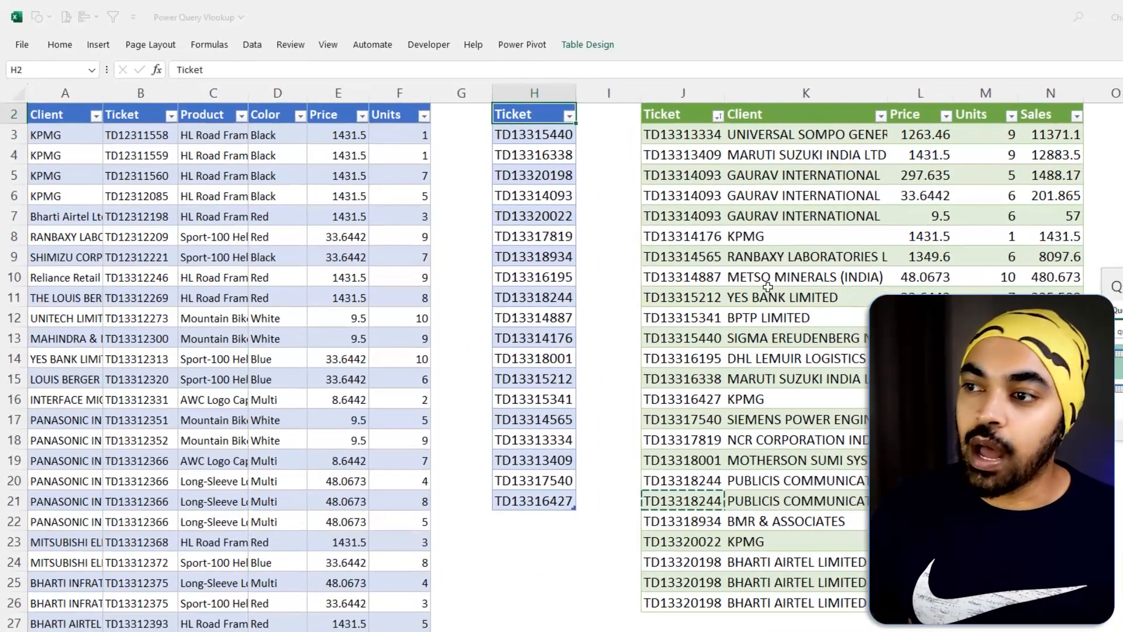
right_click(763, 236)
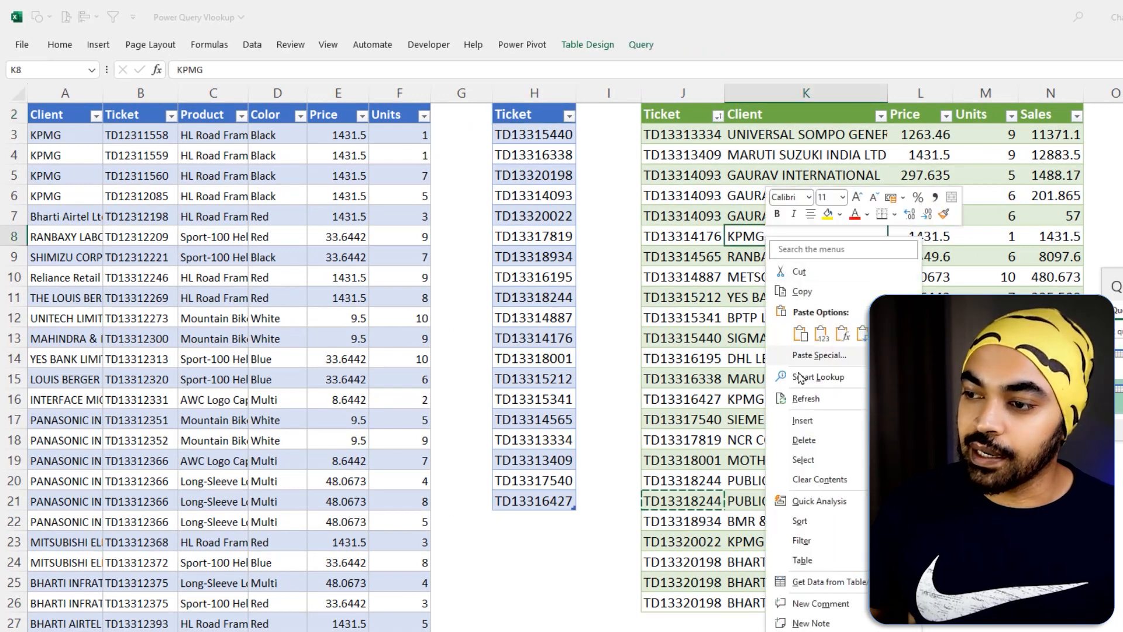
left_click(797, 403)
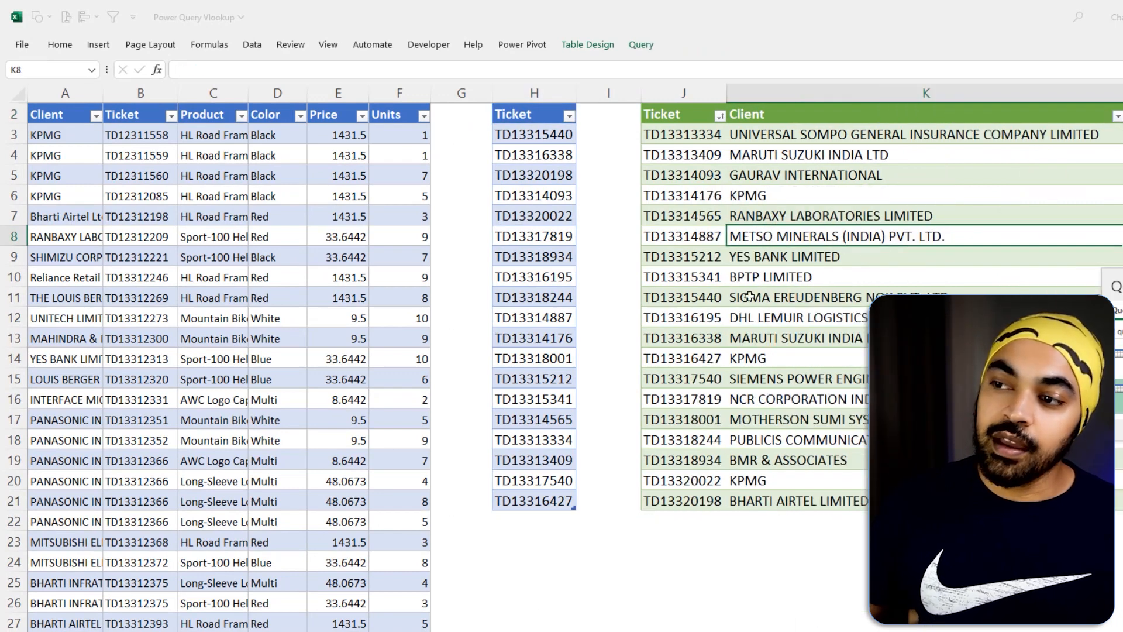